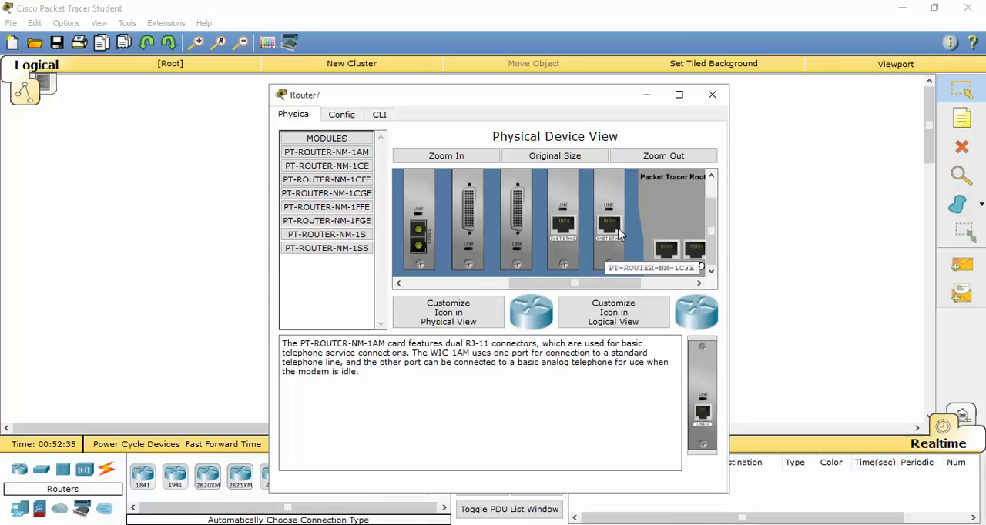
# Close the Router7 window and place two generic Switch-PT switches below the router, one on each side.
pyautogui.click(710, 94)
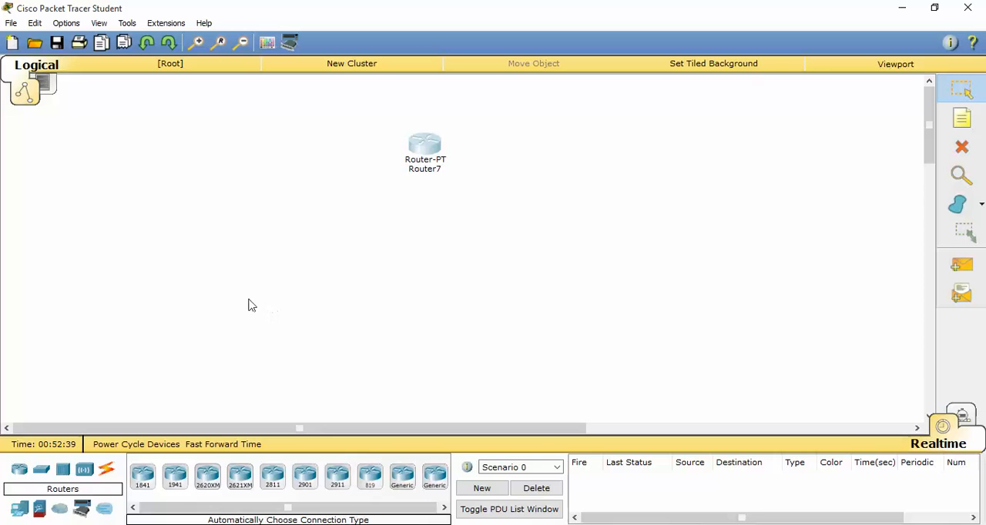
pyautogui.click(41, 471)
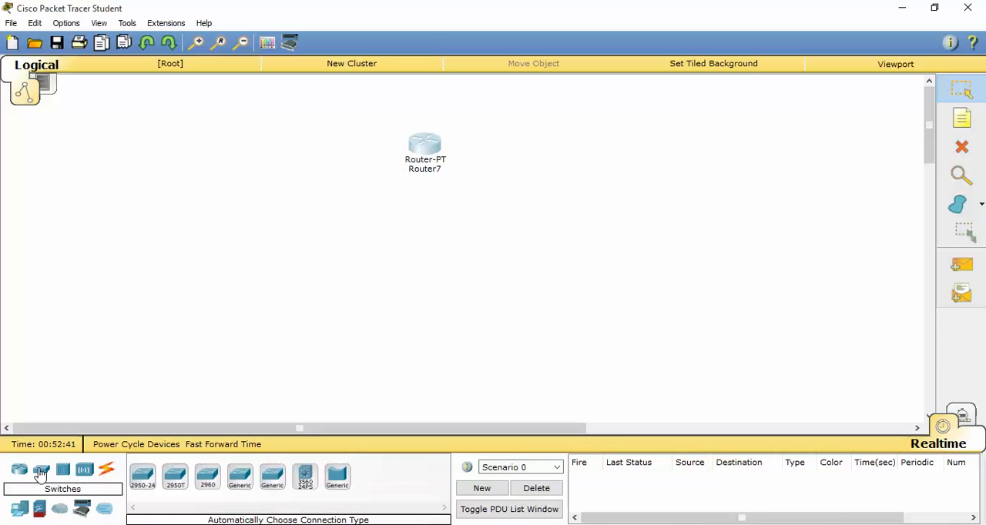
pyautogui.moveTo(239, 475); pyautogui.dragTo(260, 227)
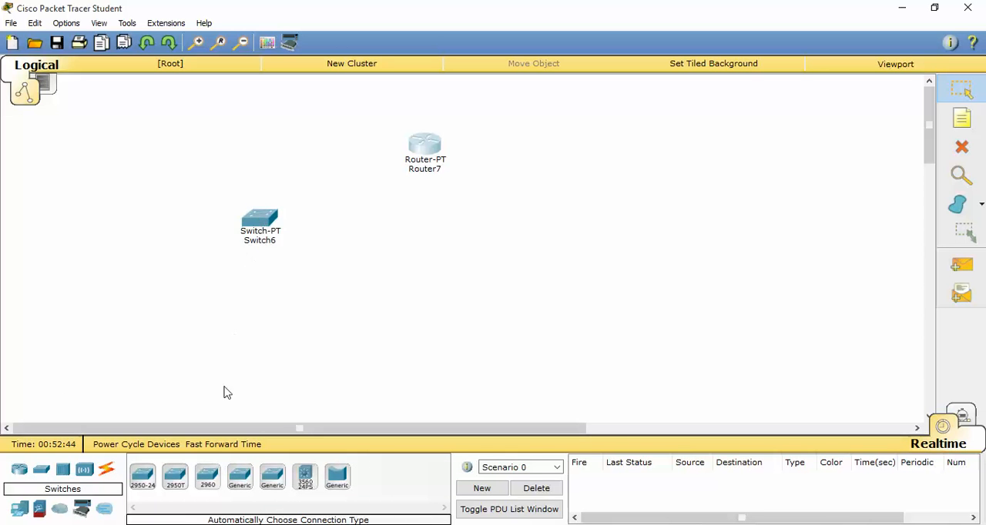
pyautogui.moveTo(240, 477); pyautogui.dragTo(506, 268)
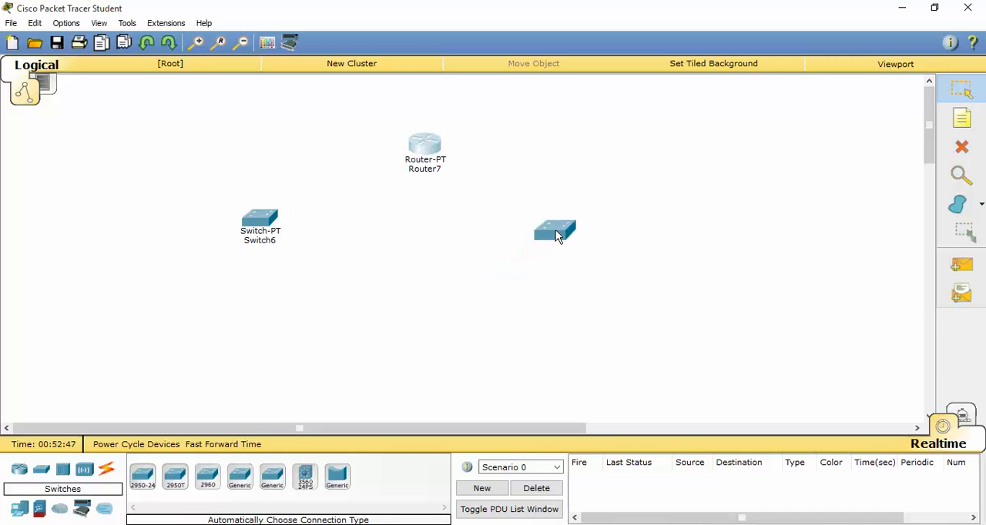
pyautogui.moveTo(558, 235); pyautogui.dragTo(577, 234)
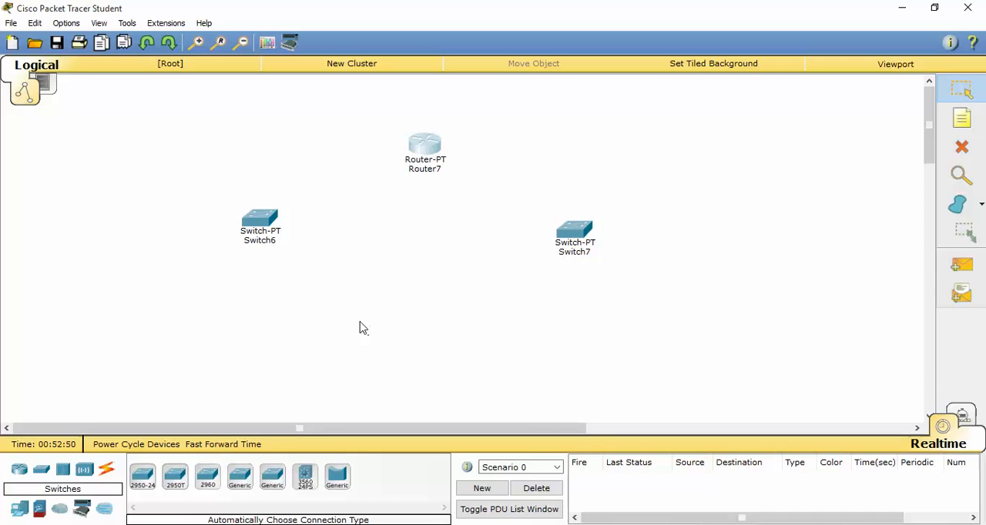
# Place four generic PCs in a row below the switches, two under each switch.
pyautogui.click(20, 510)
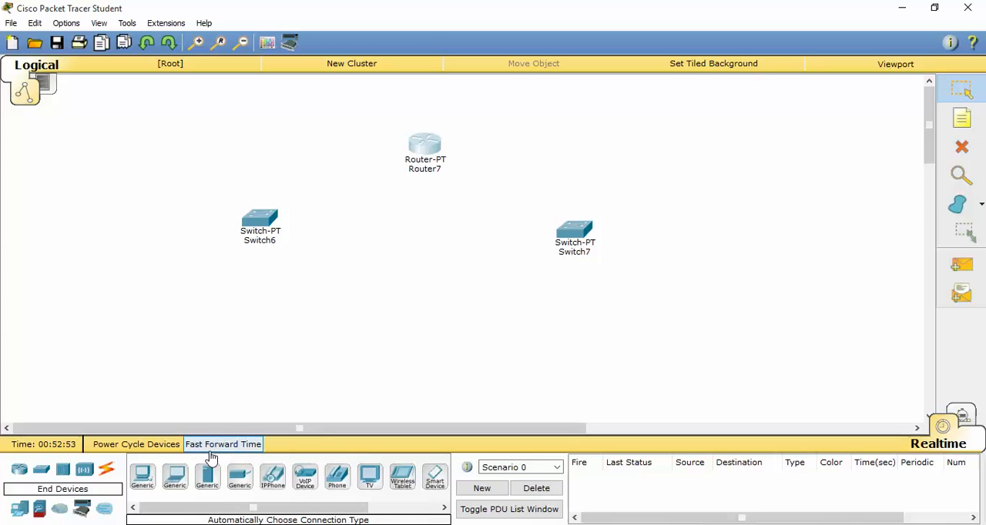
pyautogui.moveTo(142, 475); pyautogui.dragTo(161, 307)
pyautogui.moveTo(142, 475); pyautogui.dragTo(330, 315)
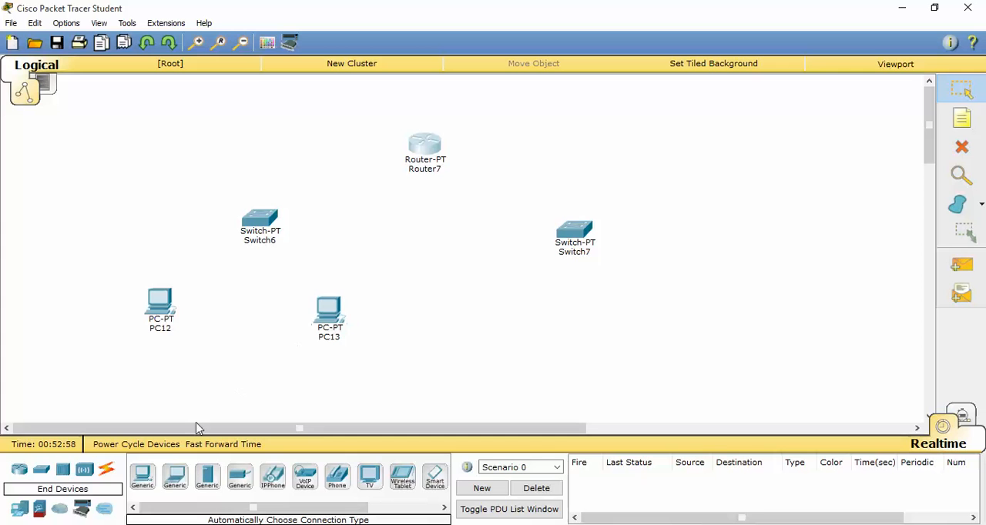
pyautogui.moveTo(151, 481); pyautogui.dragTo(481, 316)
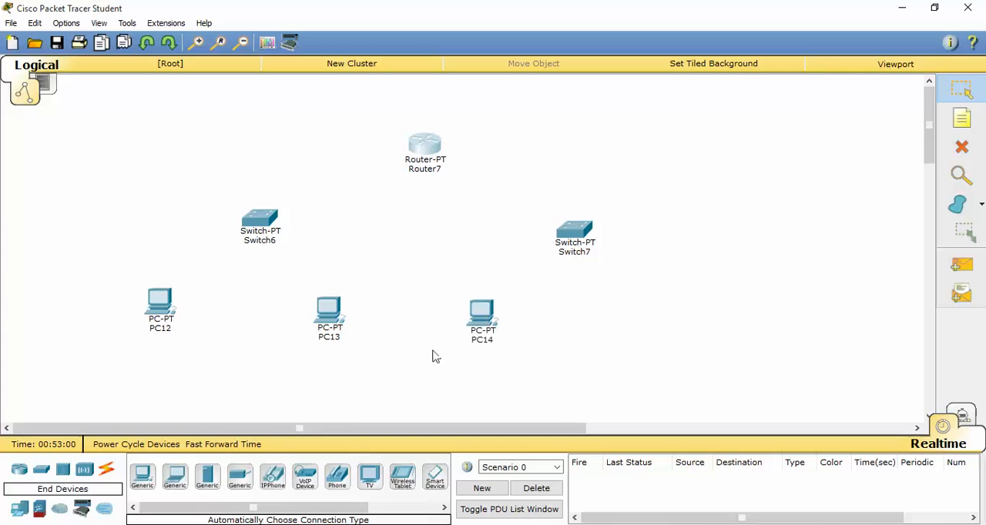
pyautogui.moveTo(159, 472); pyautogui.dragTo(664, 324)
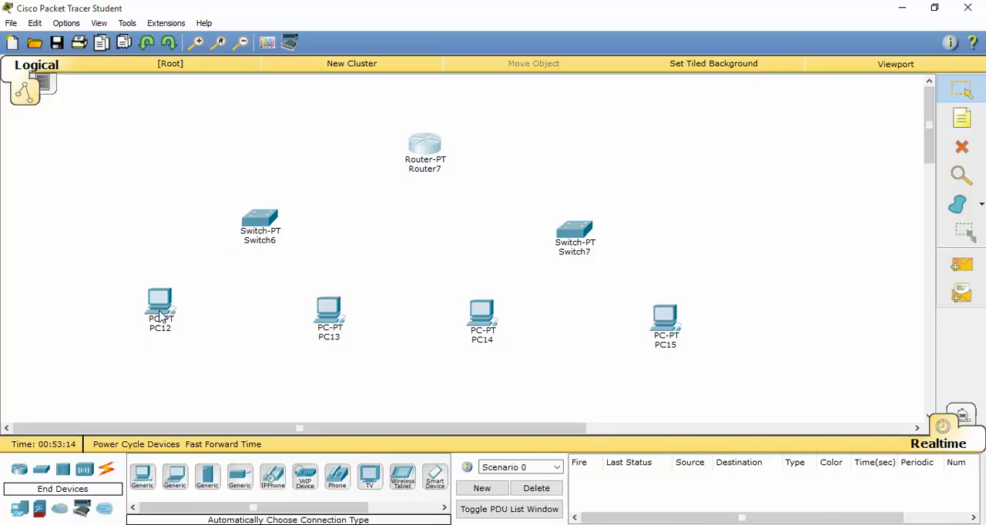
# Connect PC12 and PC13 to Switch6 using the automatic connection type.
pyautogui.click(107, 471)
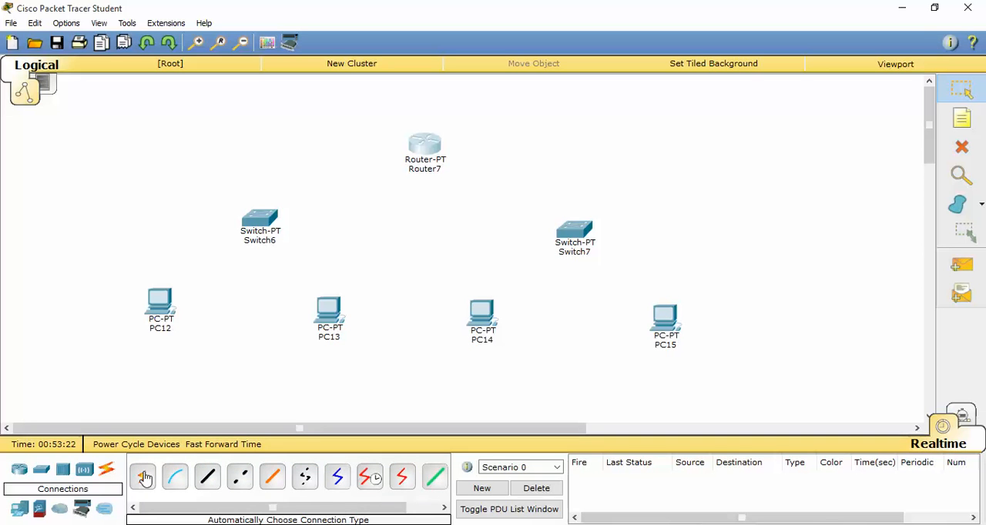
pyautogui.click(143, 476)
pyautogui.click(170, 301)
pyautogui.click(258, 224)
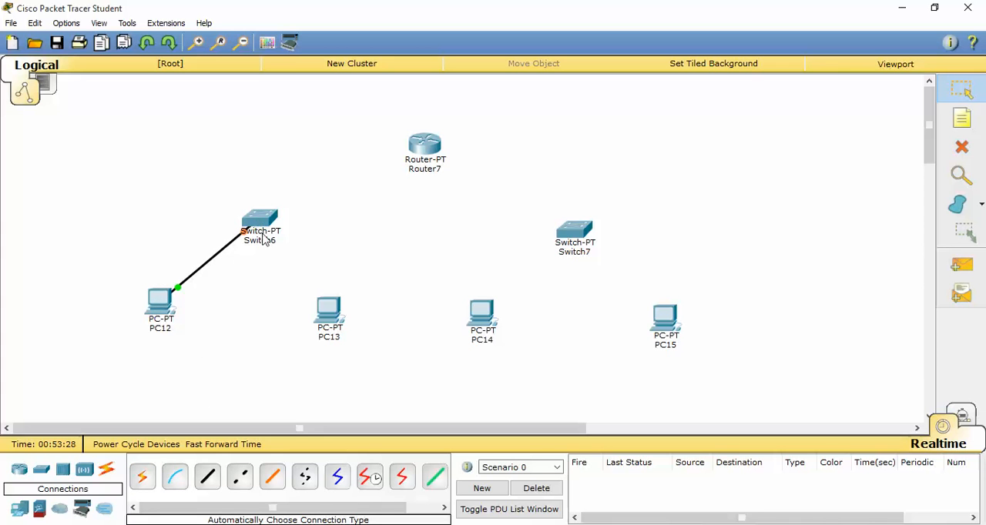
pyautogui.moveTo(267, 243)
pyautogui.moveTo(157, 298)
pyautogui.click(142, 478)
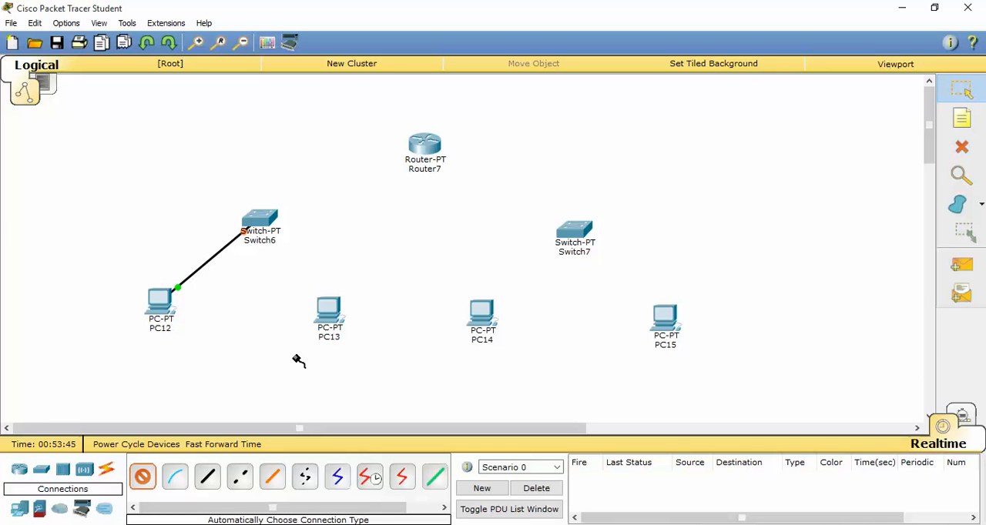
pyautogui.click(331, 316)
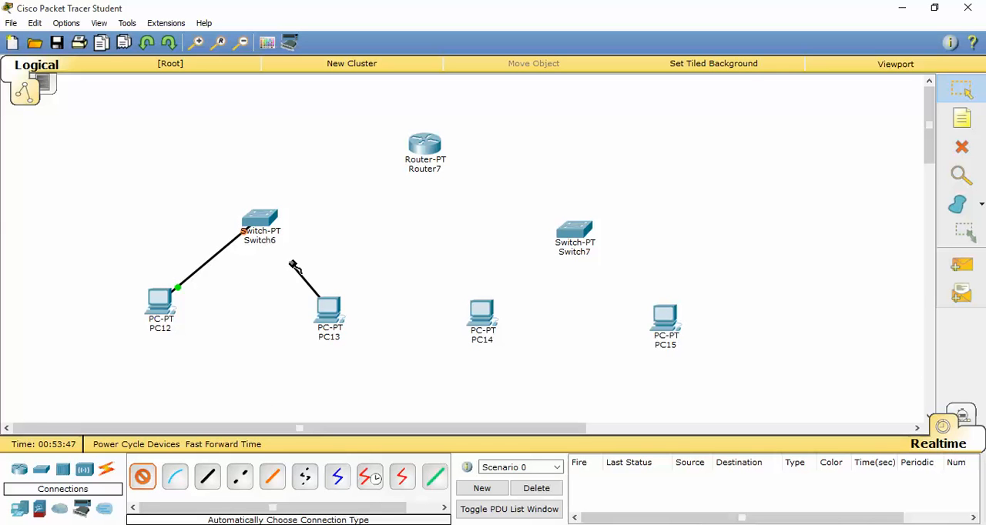
pyautogui.click(264, 231)
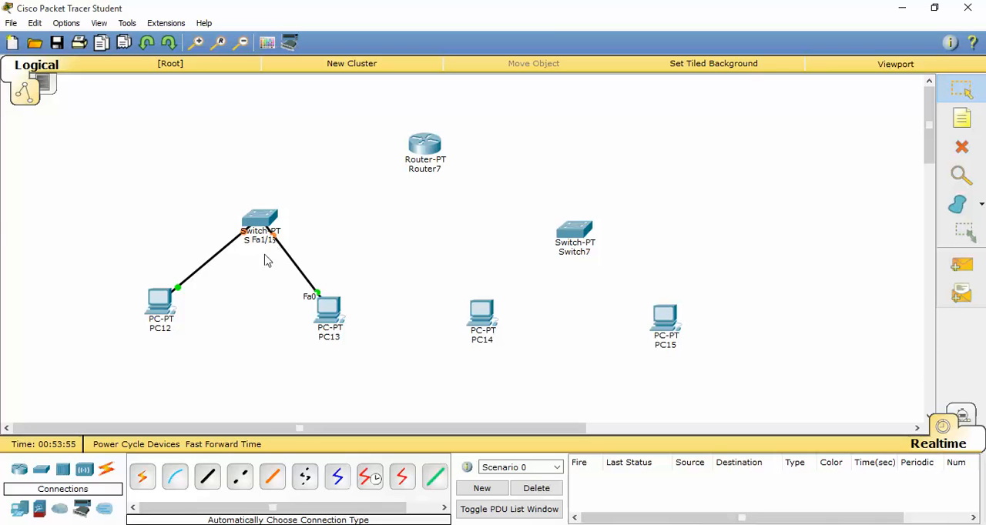
# Connect Switch6 to Router7, using the router's FastEthernet0/0 port.
pyautogui.click(142, 482)
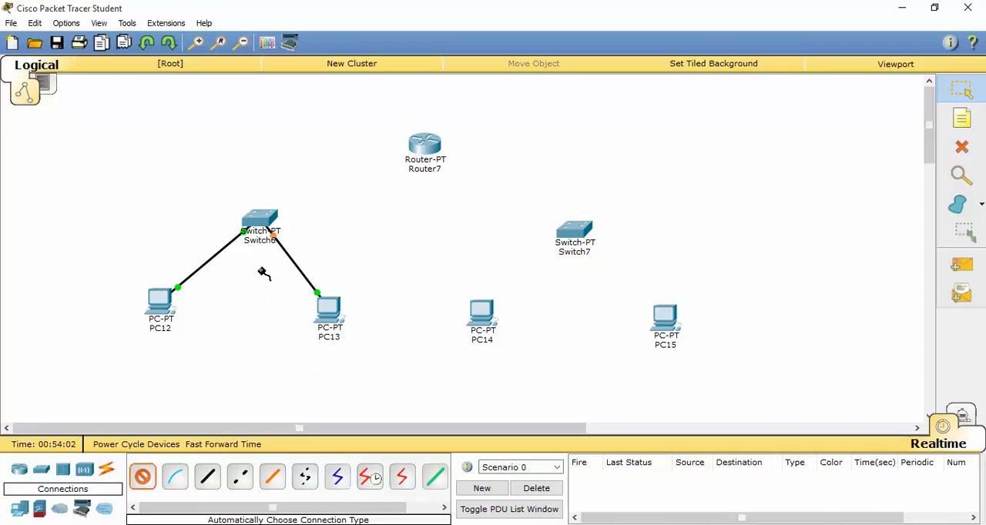
pyautogui.click(284, 212)
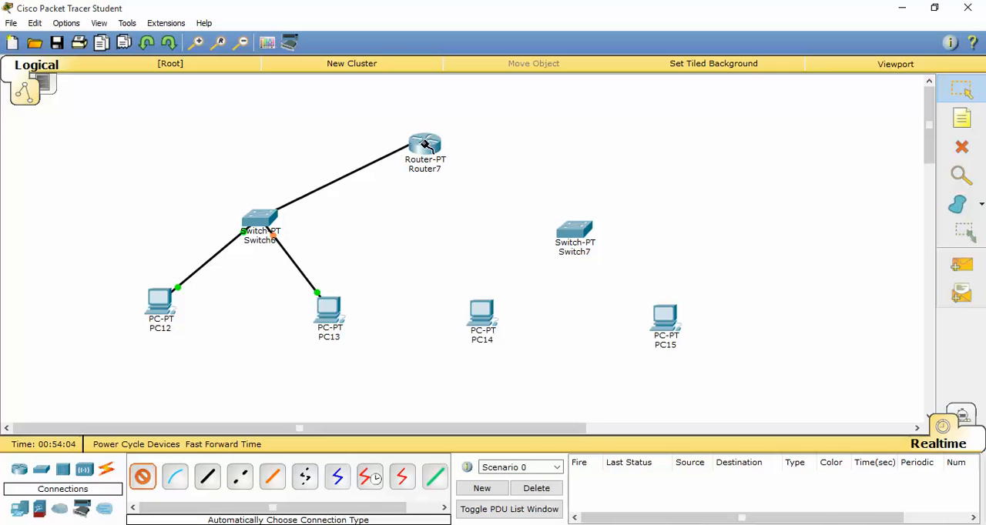
pyautogui.click(408, 154)
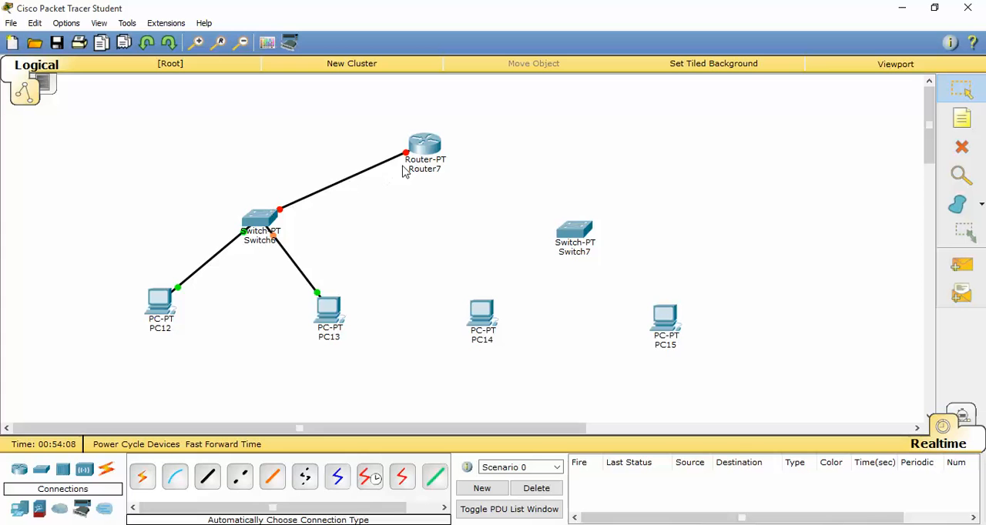
pyautogui.moveTo(408, 158)
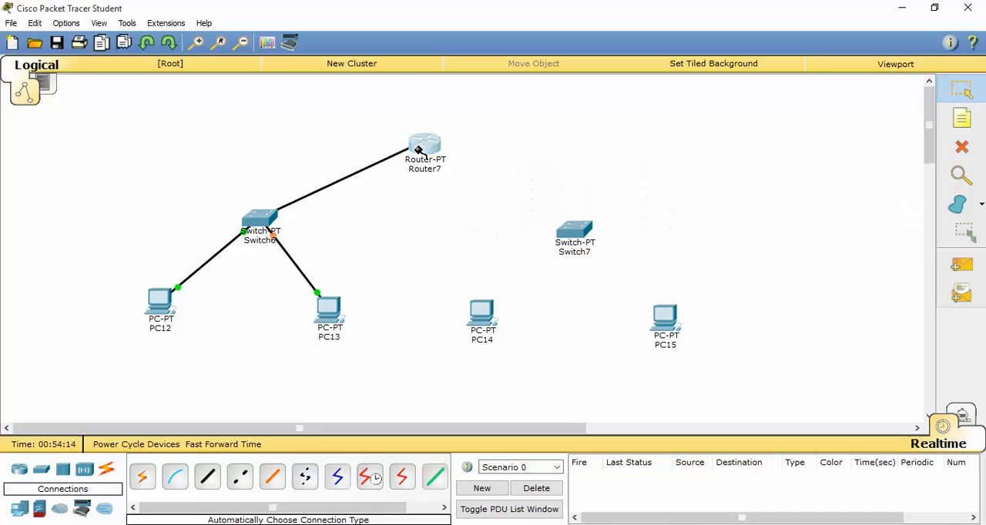
pyautogui.click(420, 149)
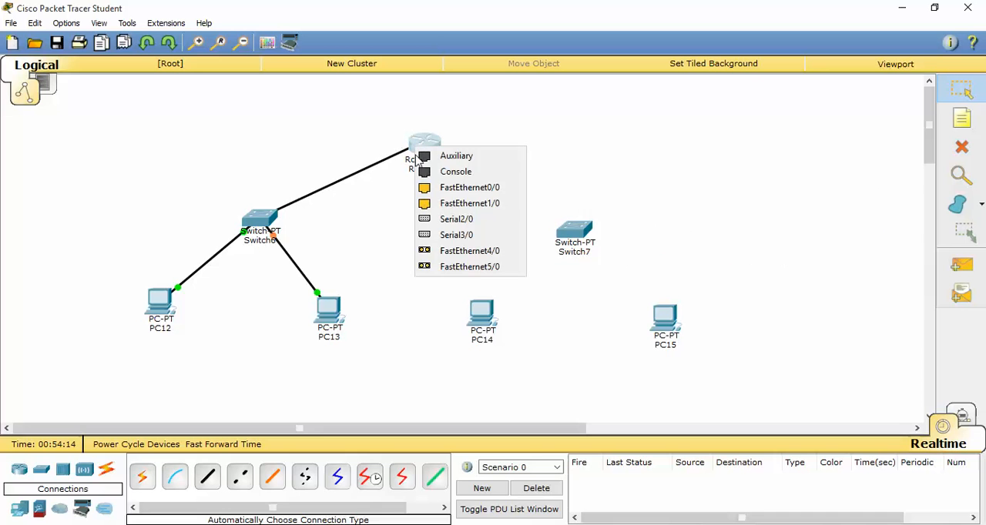
pyautogui.click(441, 191)
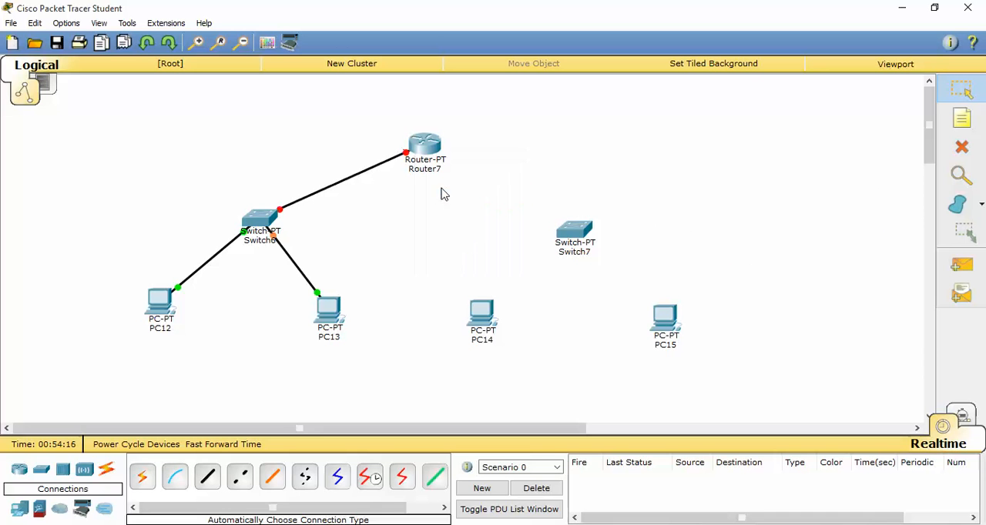
# Connect PC14 and PC15 to Switch7 using the automatic connection type.
pyautogui.click(142, 477)
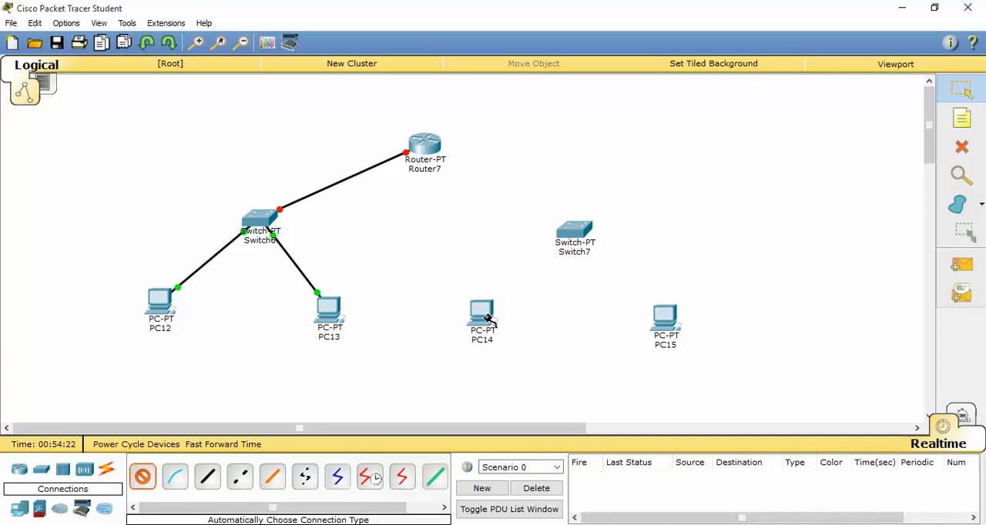
pyautogui.moveTo(487, 319)
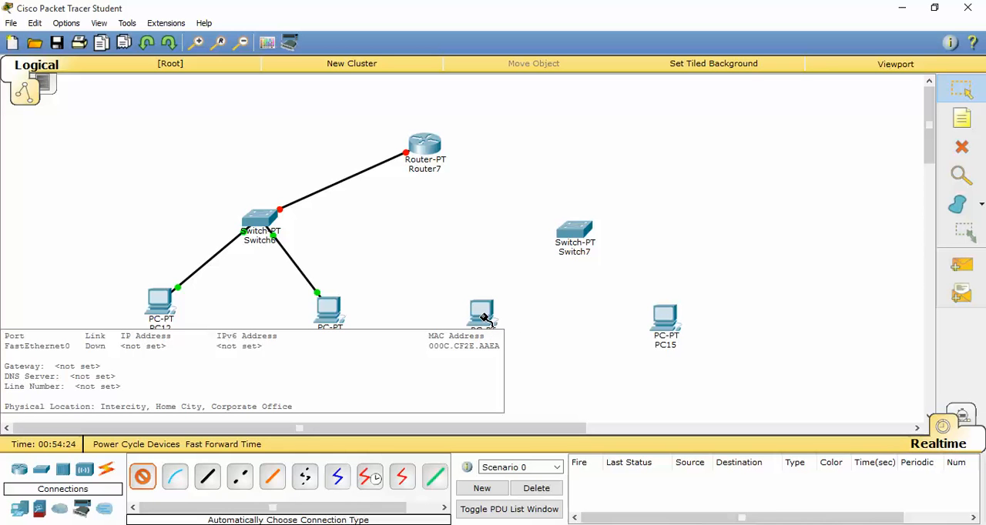
pyautogui.click(482, 318)
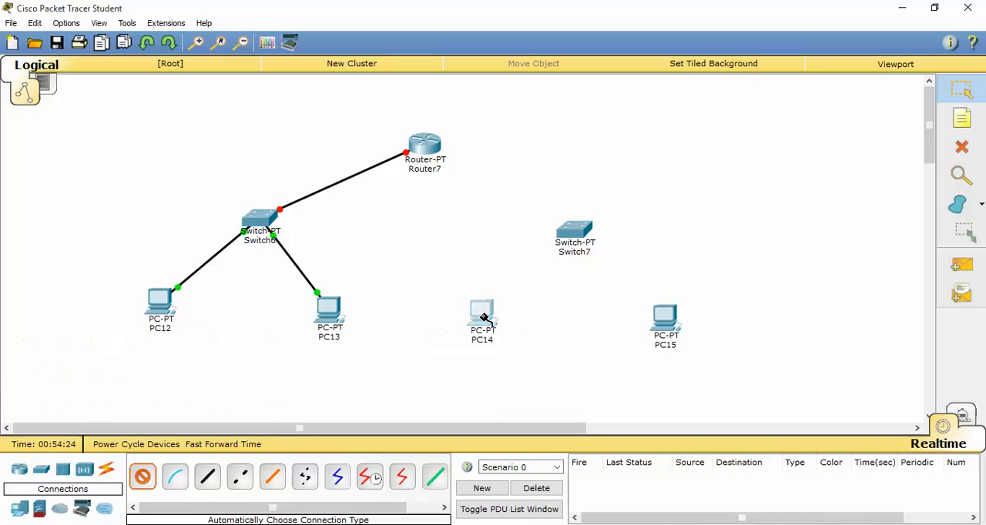
pyautogui.click(573, 233)
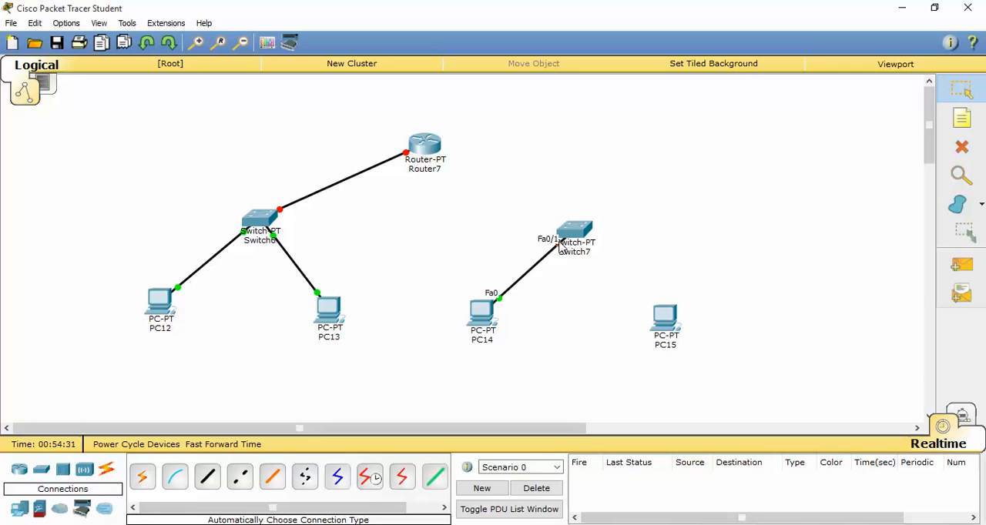
pyautogui.click(144, 477)
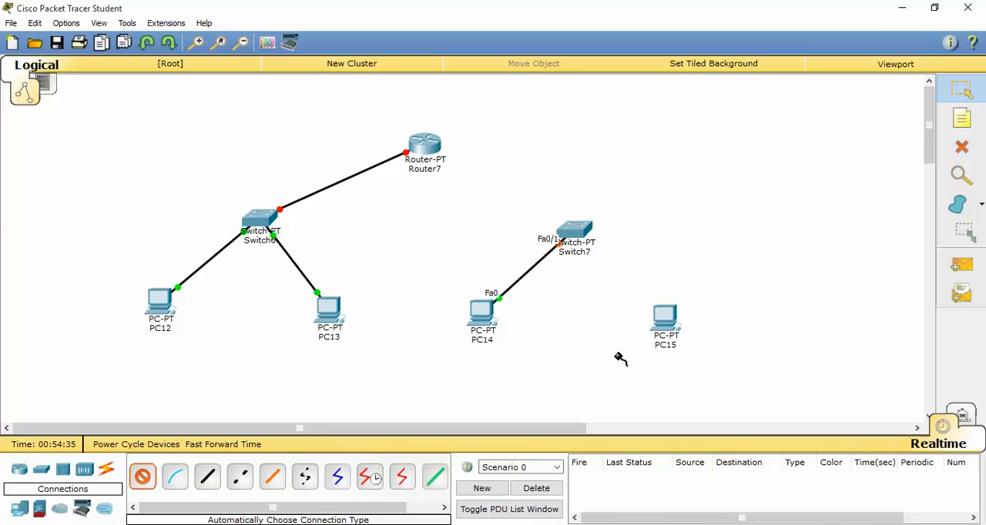
pyautogui.click(664, 322)
pyautogui.click(580, 235)
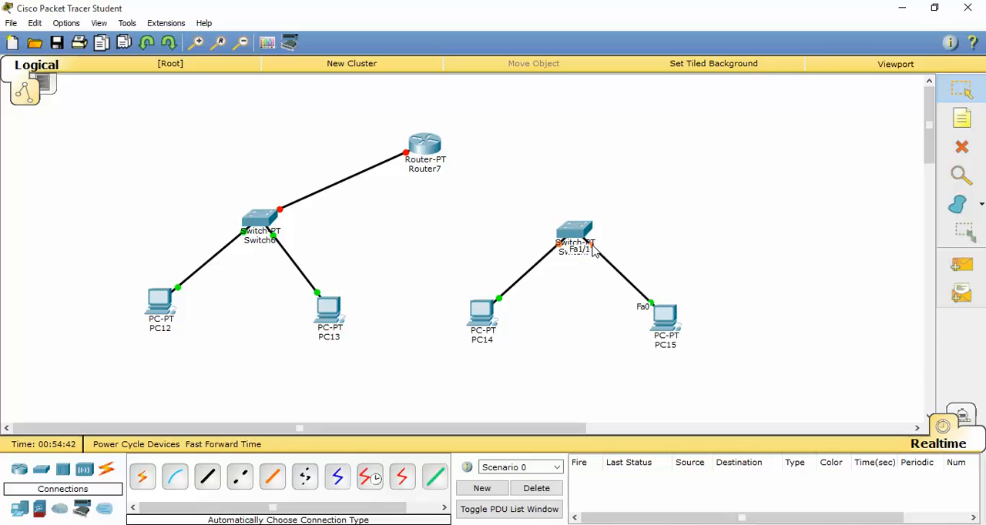
# Connect Switch7 to Router7, using the router's FastEthernet1/0 port.
pyautogui.click(143, 477)
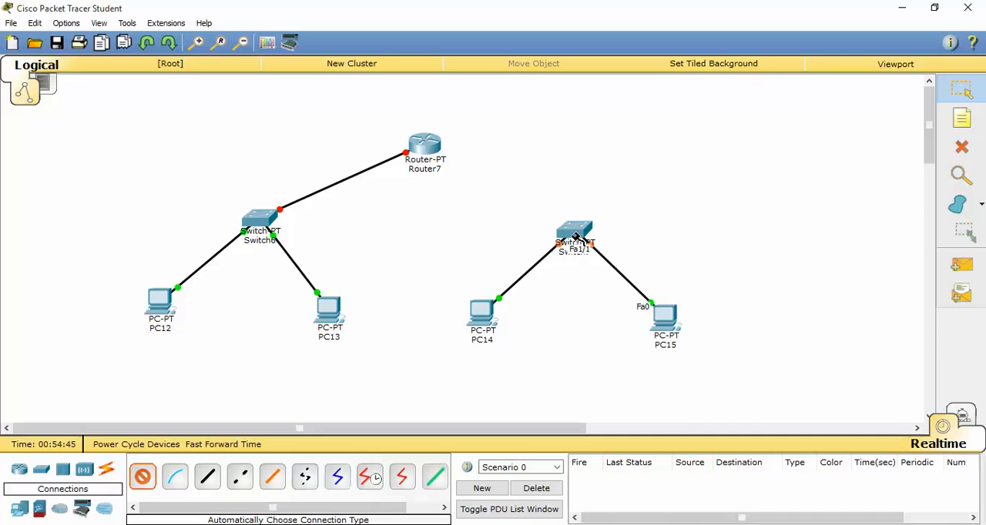
pyautogui.moveTo(576, 233)
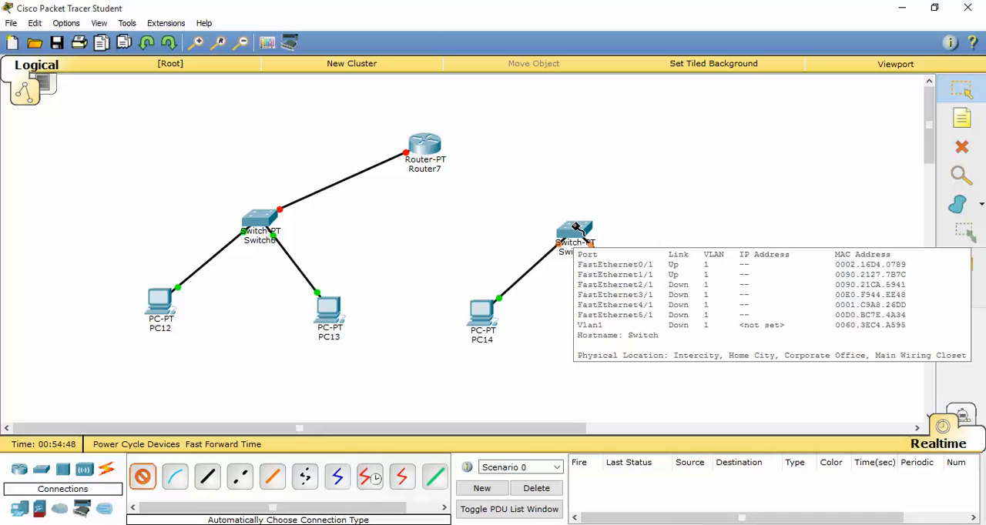
pyautogui.click(576, 228)
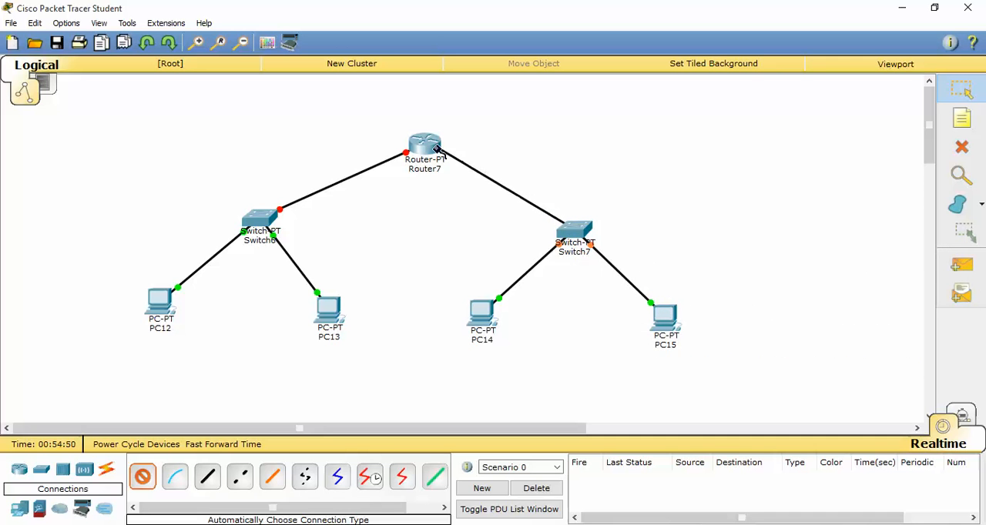
pyautogui.click(434, 149)
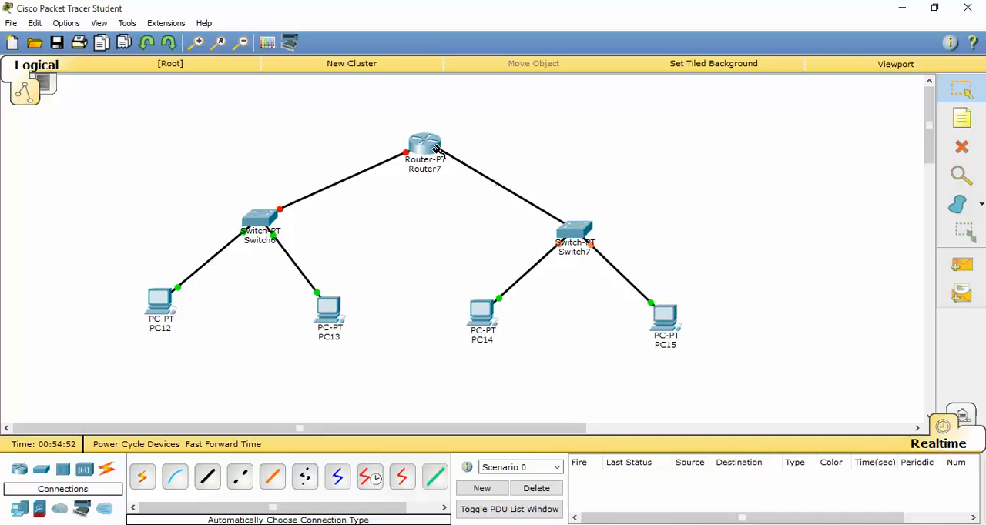
pyautogui.moveTo(434, 148)
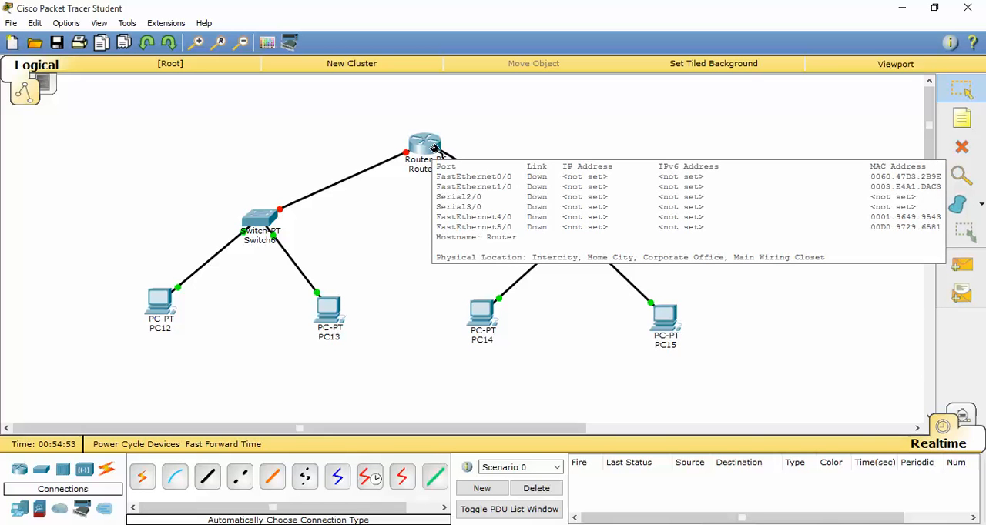
pyautogui.click(434, 149)
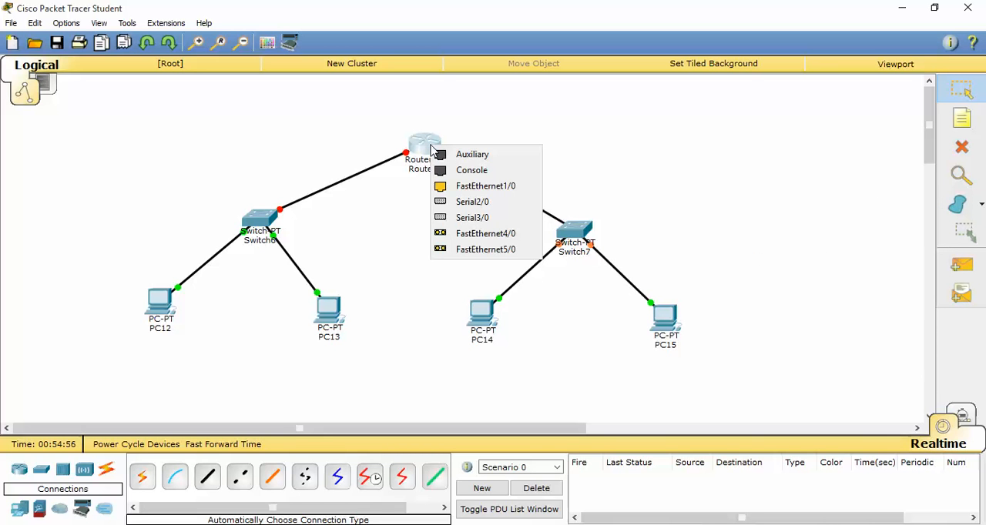
pyautogui.click(474, 188)
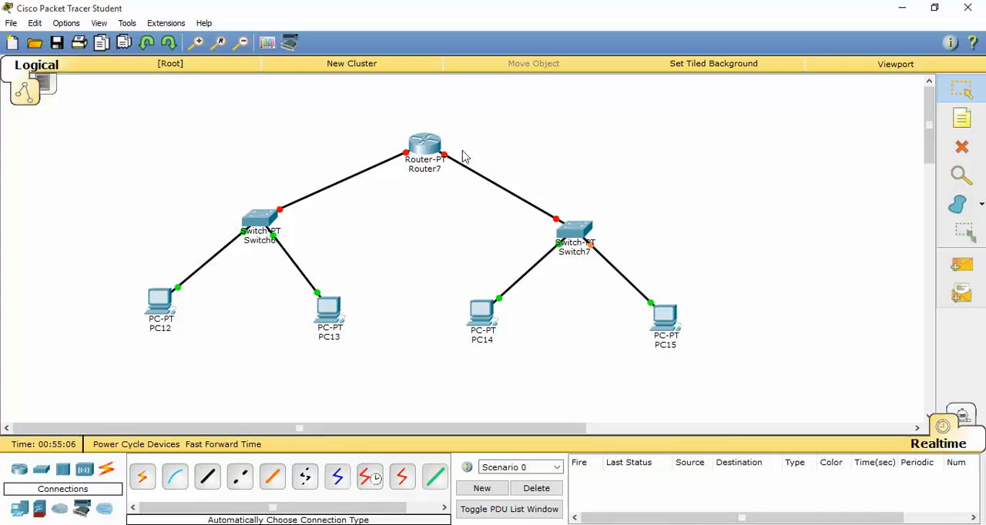
# Open Router7's command line and answer no to the system configuration dialog.
pyautogui.click(432, 145)
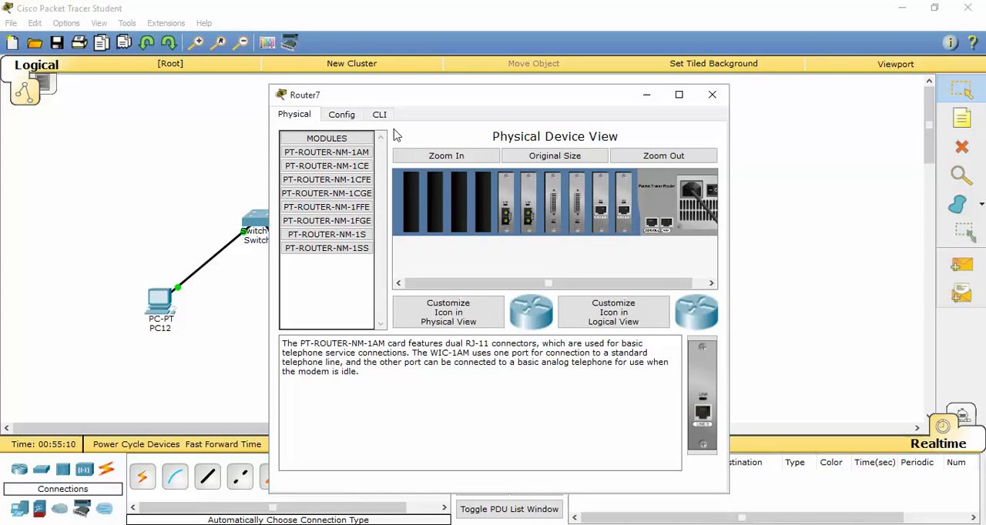
pyautogui.click(379, 114)
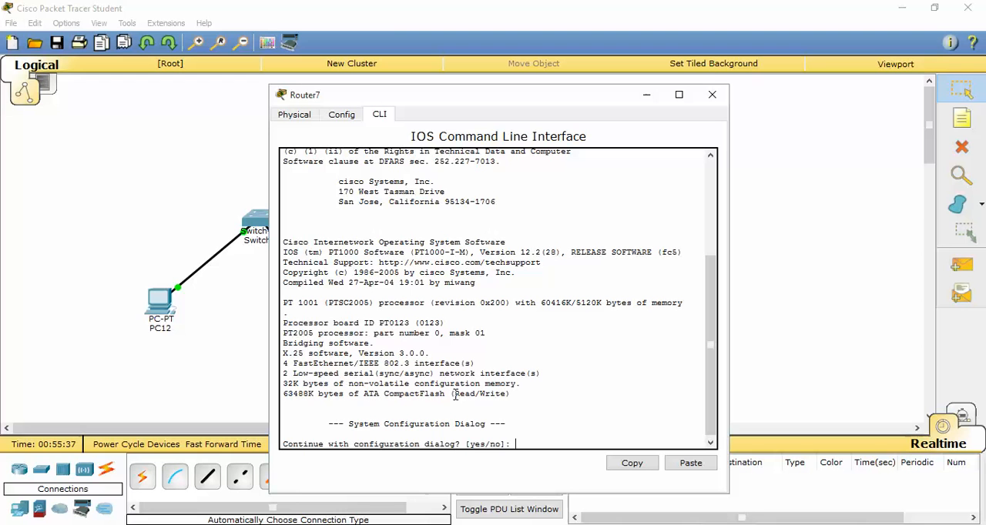
pyautogui.write('no')
pyautogui.press('Return')
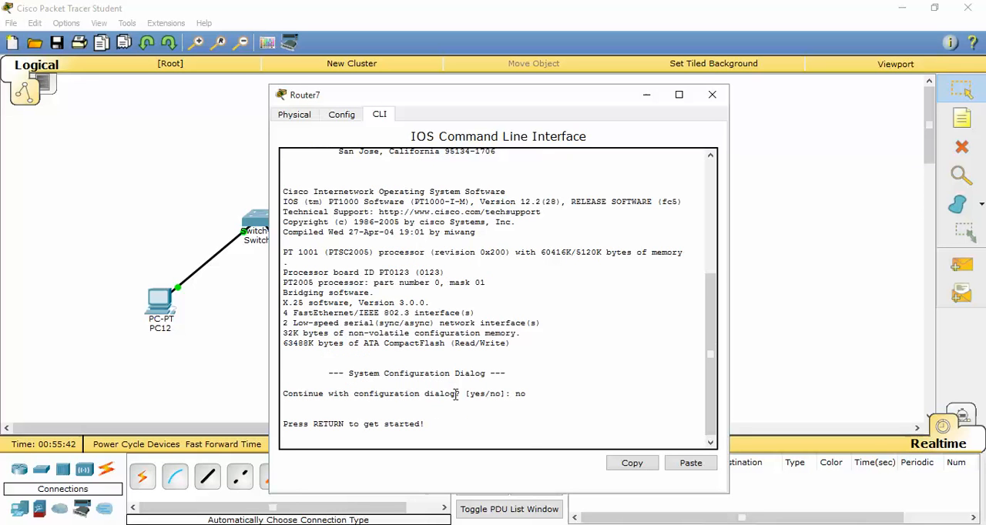
pyautogui.press('Return')
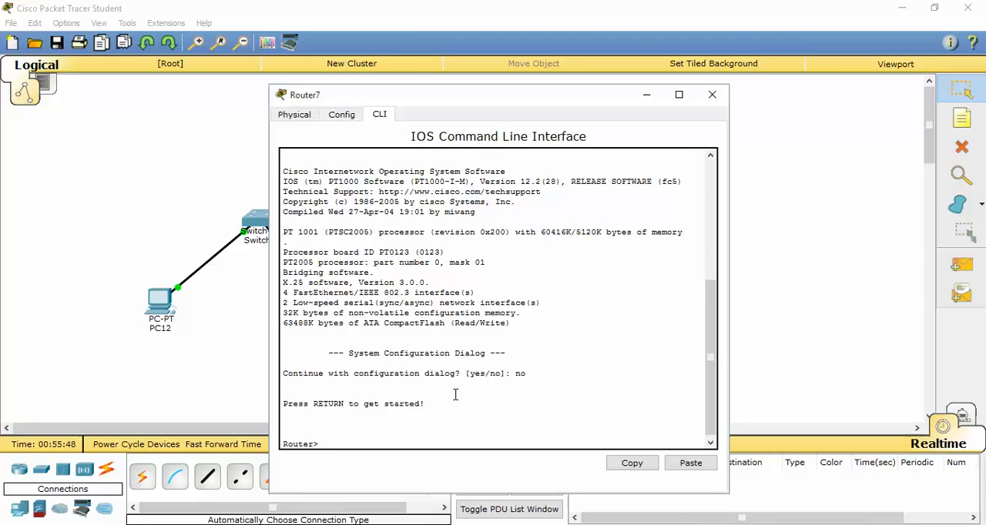
# Enter privileged mode with "ena" and global configuration mode with "configure terminal" on Router7.
pyautogui.press('Return')
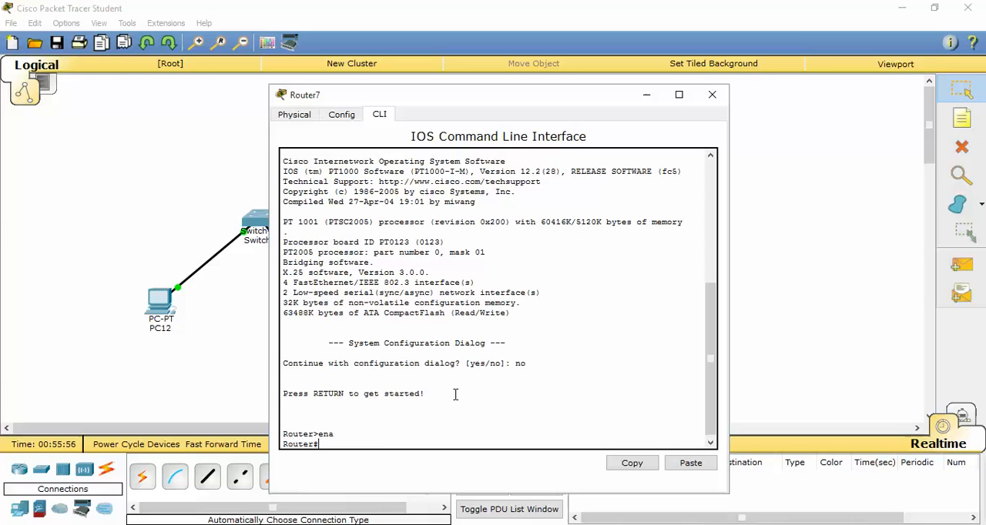
pyautogui.write('configure terminal')
pyautogui.press('Return')
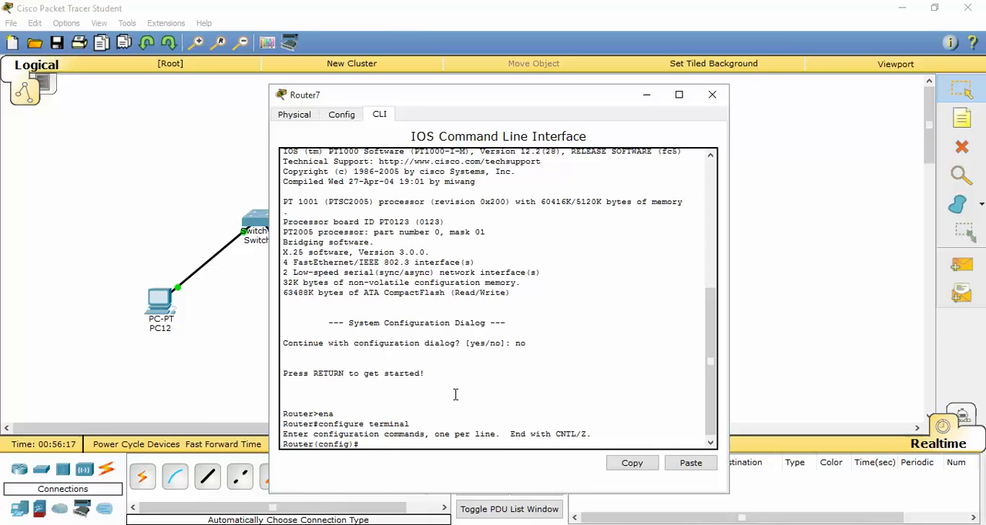
# Enter interface configuration for the router's port facing Switch6 with "interface fastethernet0/0".
pyautogui.write('interface fastethernet')
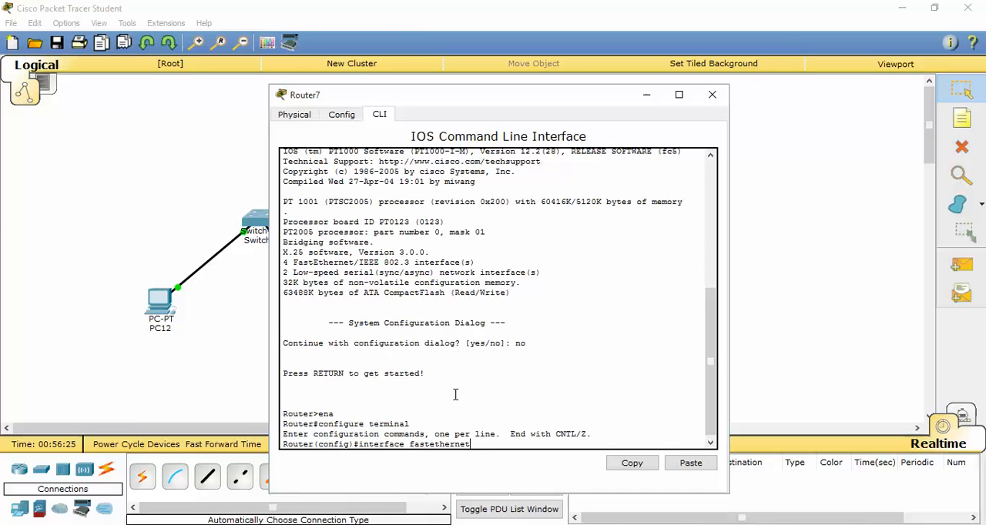
pyautogui.write('0/0')
pyautogui.press('Return')
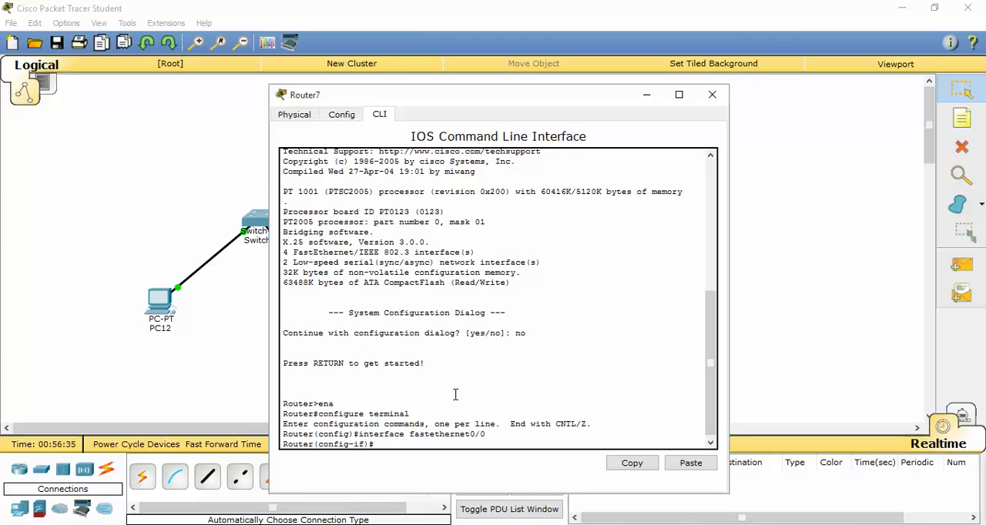
# Assign IP address 192.168.14.1 with mask 255.255.255.0 to FastEthernet0/0.
pyautogui.write('ip address 192.168.14.1 255.255')
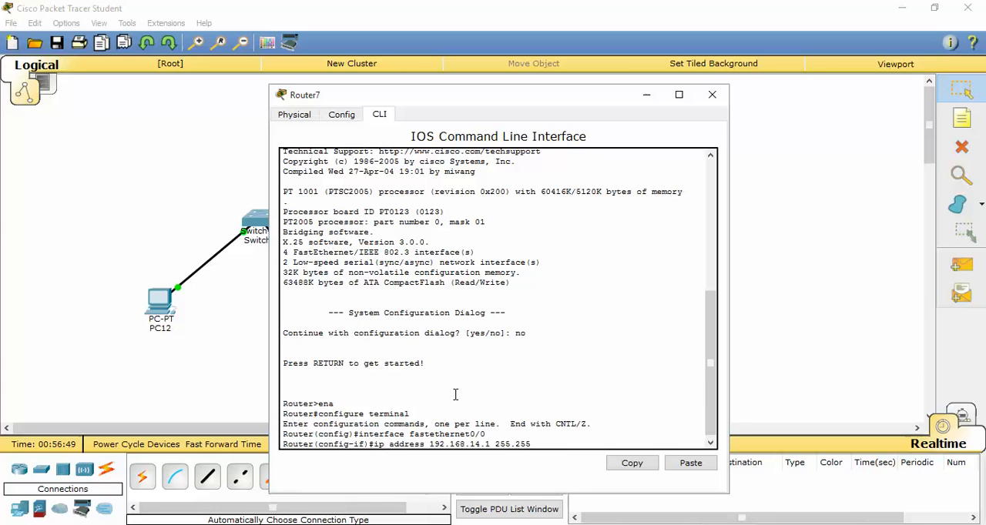
pyautogui.write('.255.0')
pyautogui.press('Return')
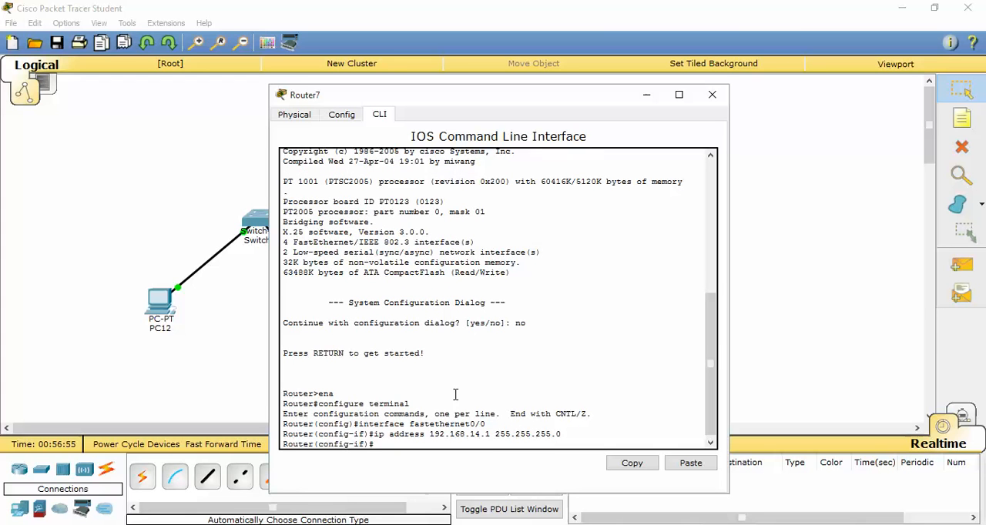
# Enable FastEthernet0/0 with "no shut" and return to privileged mode.
pyautogui.write('no shut')
pyautogui.press('Return')
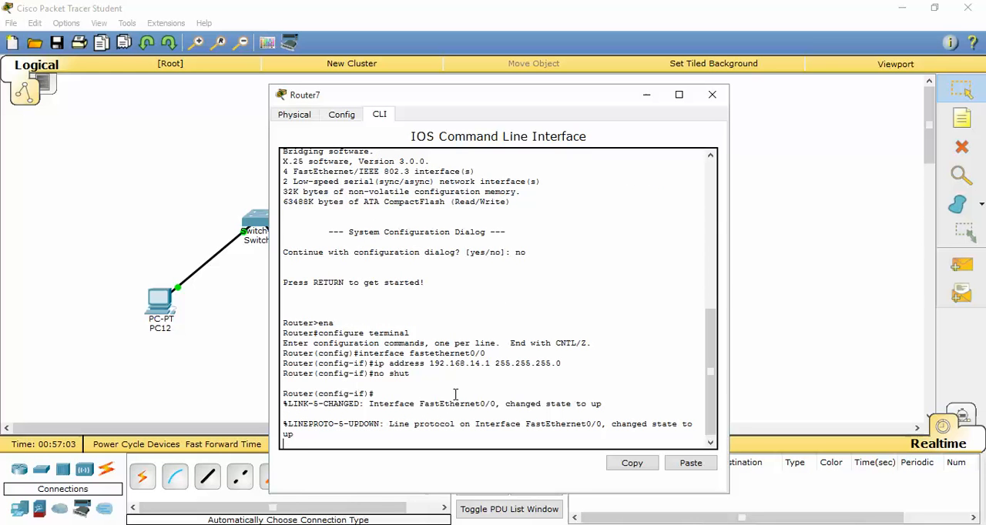
pyautogui.hotkey('ctrl', 'z')
pyautogui.hotkey('ctrl', 'z')
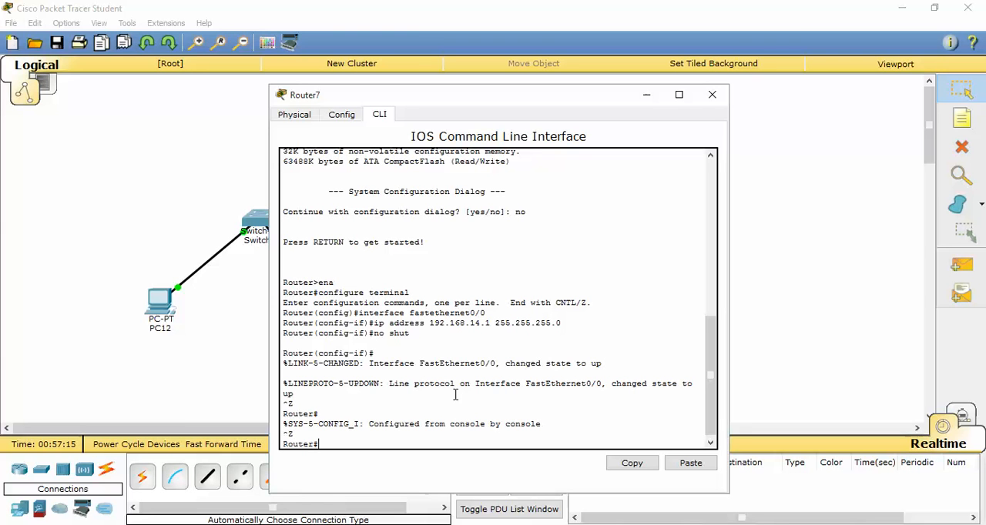
# Check FastEthernet0/0's IP settings with "sh ip interface fastethernet0/0", then leave the paged output.
pyautogui.write('sh ip interface fastetherne')
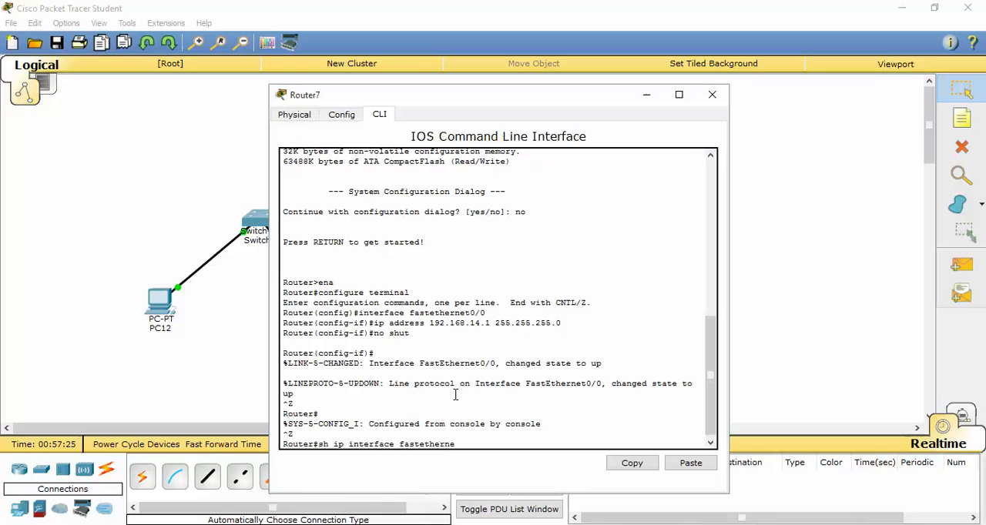
pyautogui.write('t0/0')
pyautogui.press('Return')
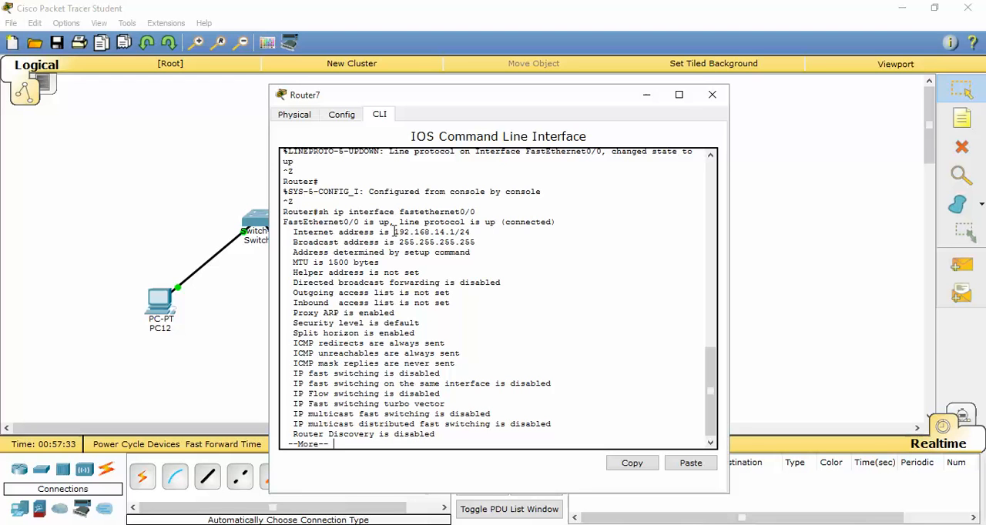
pyautogui.moveTo(395, 232); pyautogui.dragTo(475, 231)
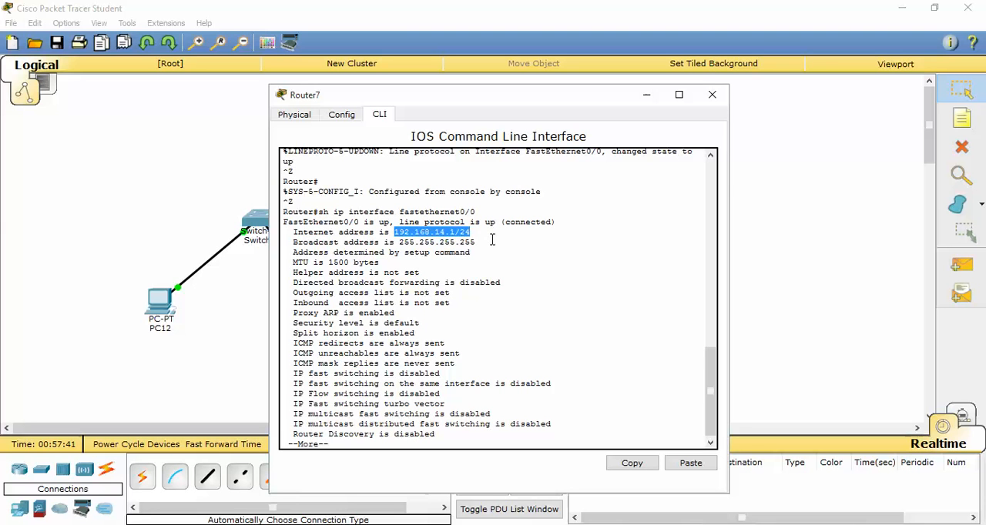
pyautogui.hotkey('ctrl', 'c')
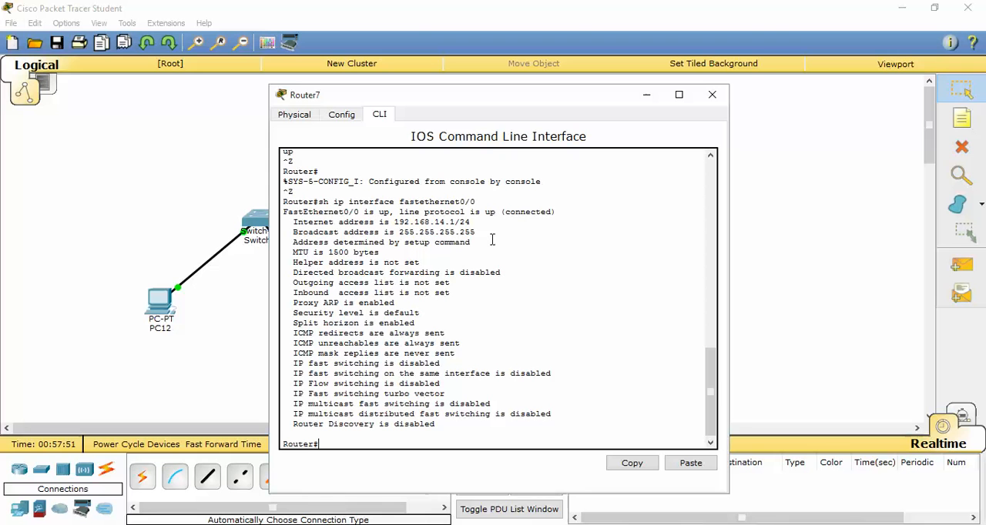
# Re-enter global configuration mode with "configure terminal" and select the second port with "interface fastethernet1/0".
pyautogui.write('configure terminal')
pyautogui.press('Return')
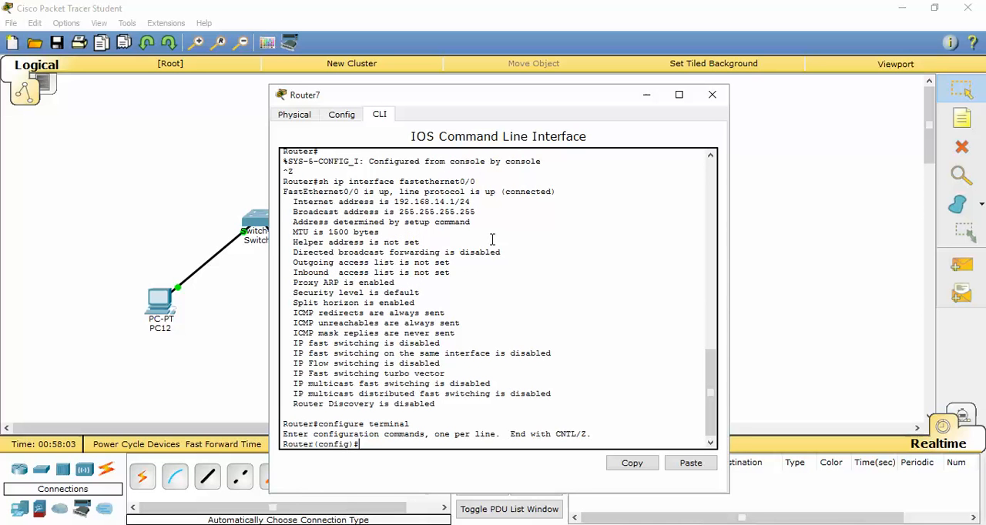
pyautogui.write('interface fastethernet1/0')
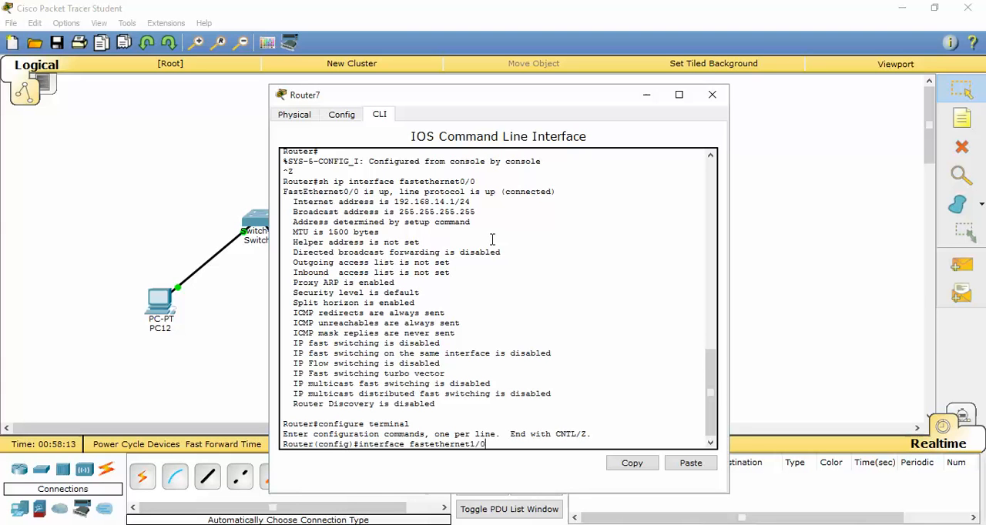
pyautogui.press('Return')
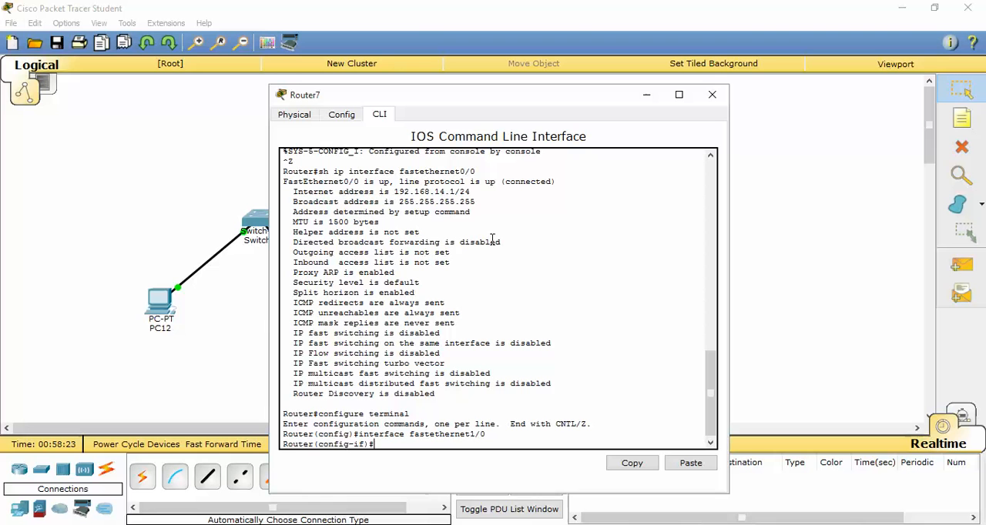
# Assign IP address 192.168.16.1 with mask 255.255.255.0 to FastEthernet1/0.
pyautogui.write('ip address 192.168.16.1 255')
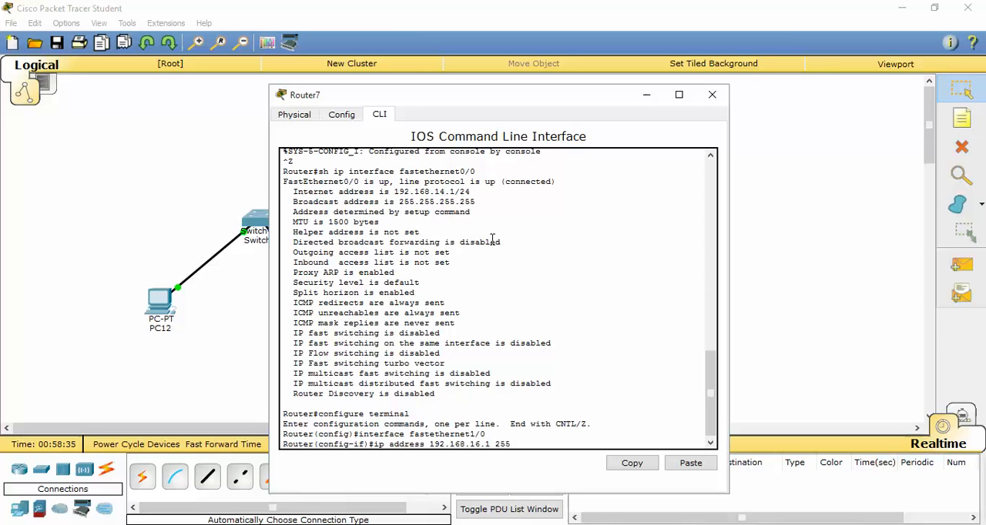
pyautogui.write('.255.255.0')
pyautogui.press('Return')
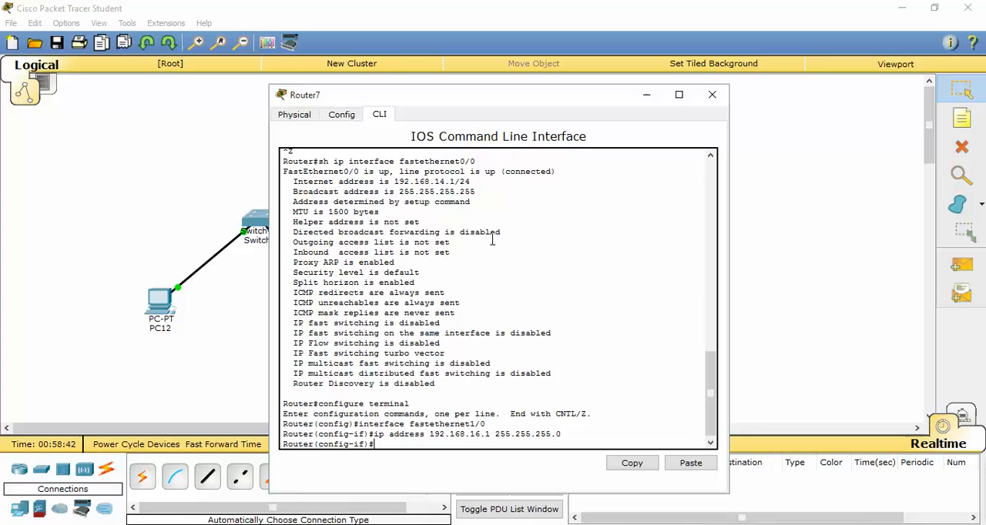
# Enable FastEthernet1/0 with "no shut" and return to privileged mode.
pyautogui.write('no shut')
pyautogui.press('Return')
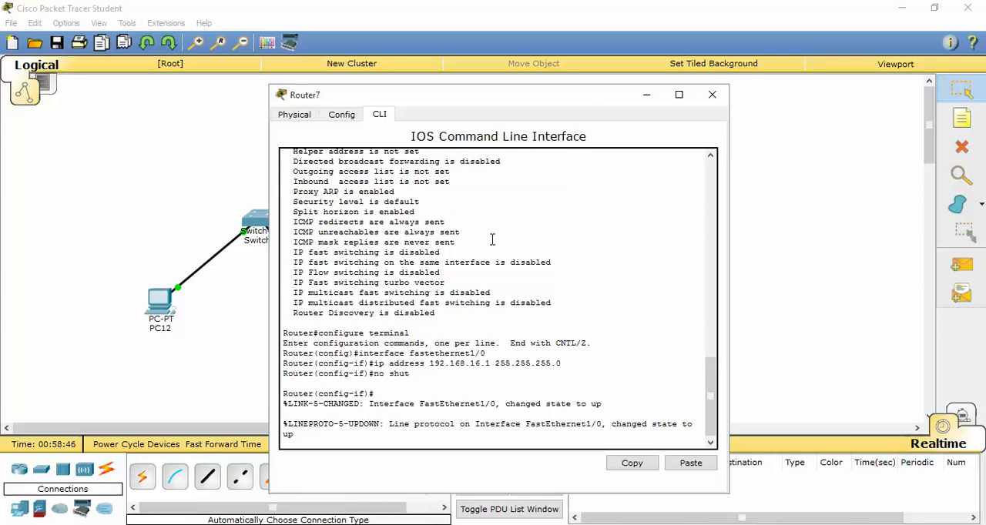
pyautogui.hotkey('ctrl', 'z')
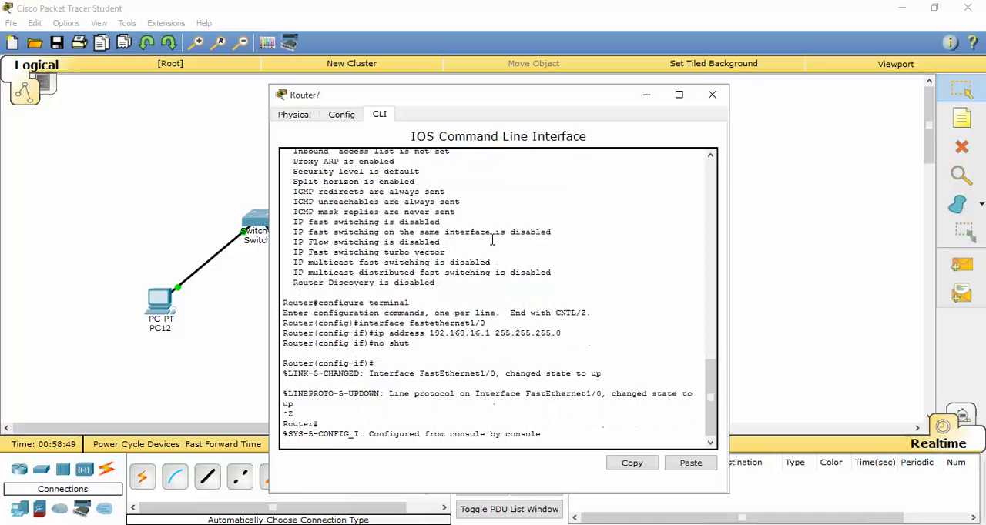
pyautogui.hotkey('ctrl', 'z')
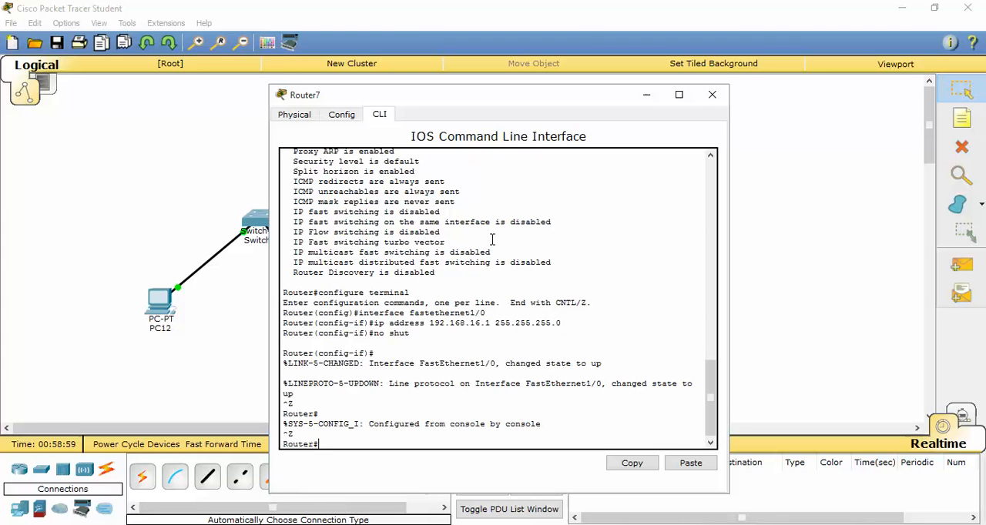
# Check FastEthernet1/0's IP settings with "sh ip interface fastethernet1/0", then close the Router7 window.
pyautogui.write('sh ip interface fastether')
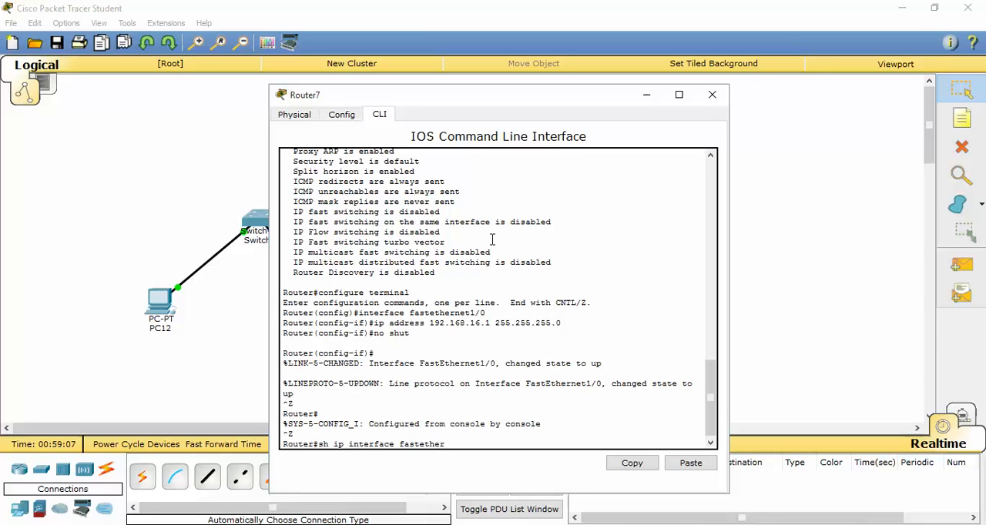
pyautogui.write('net1/0')
pyautogui.press('Return')
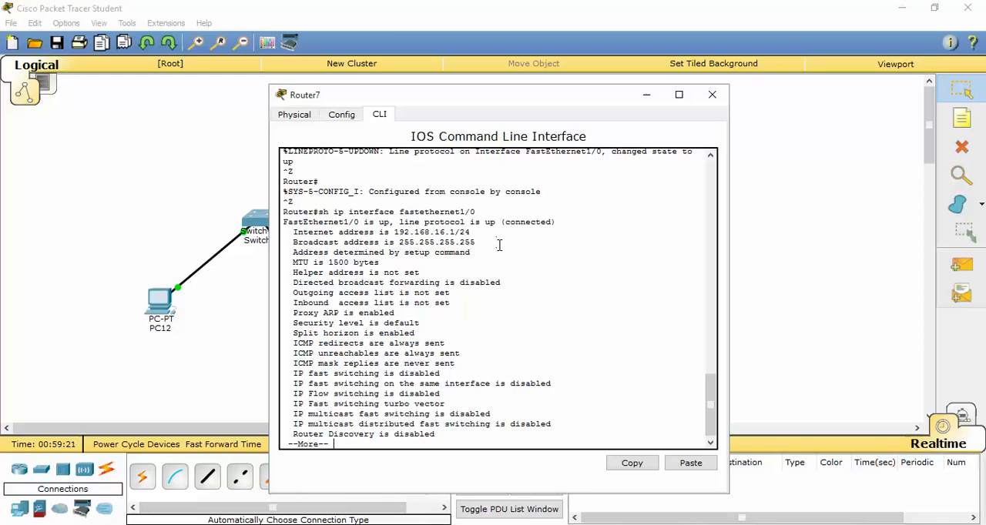
pyautogui.press('space')
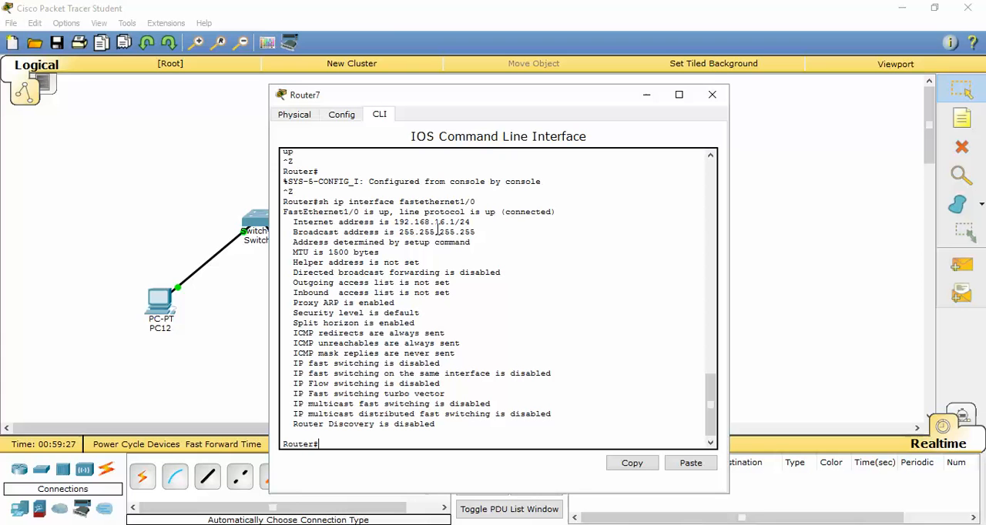
pyautogui.click(712, 96)
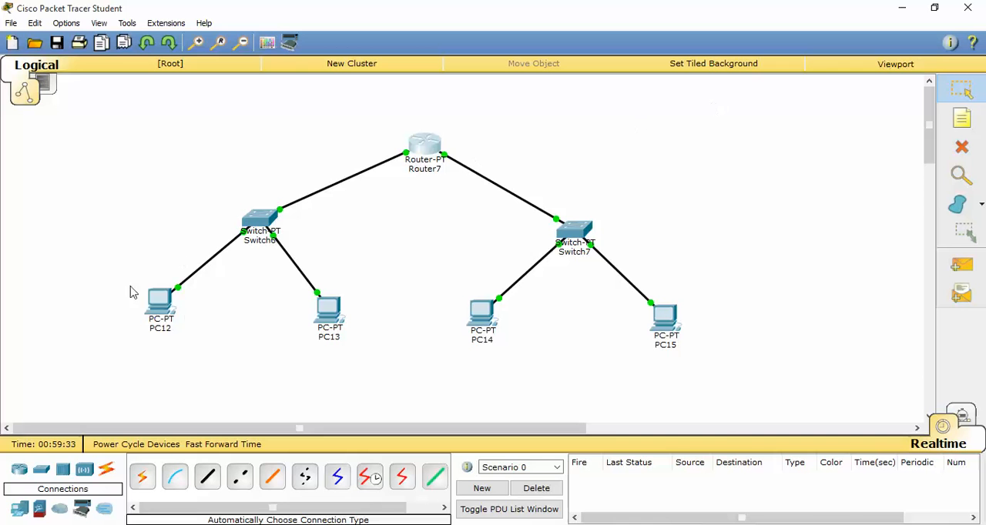
# Open PC12's IP configuration and set static IP address 192.168.14.10 with subnet mask 255.255.255.0.
pyautogui.click(164, 308)
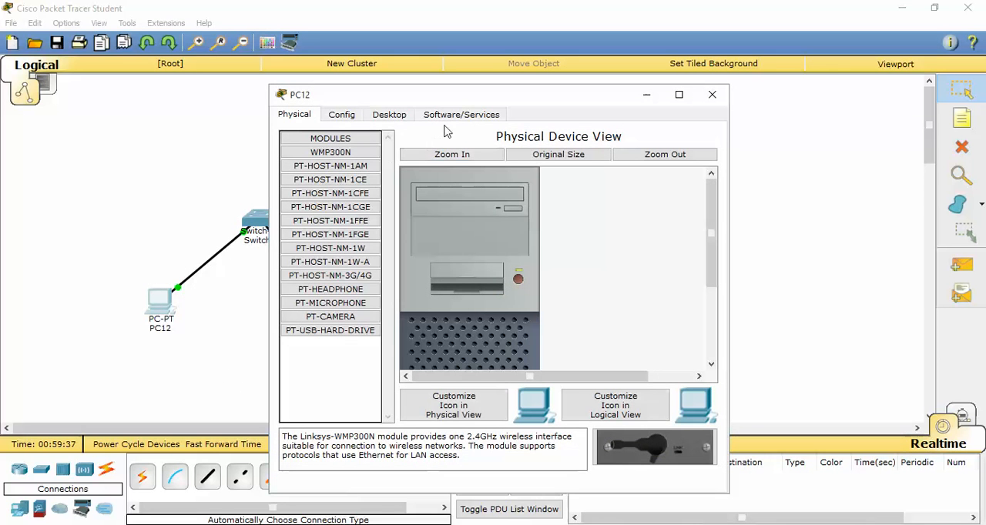
pyautogui.click(408, 117)
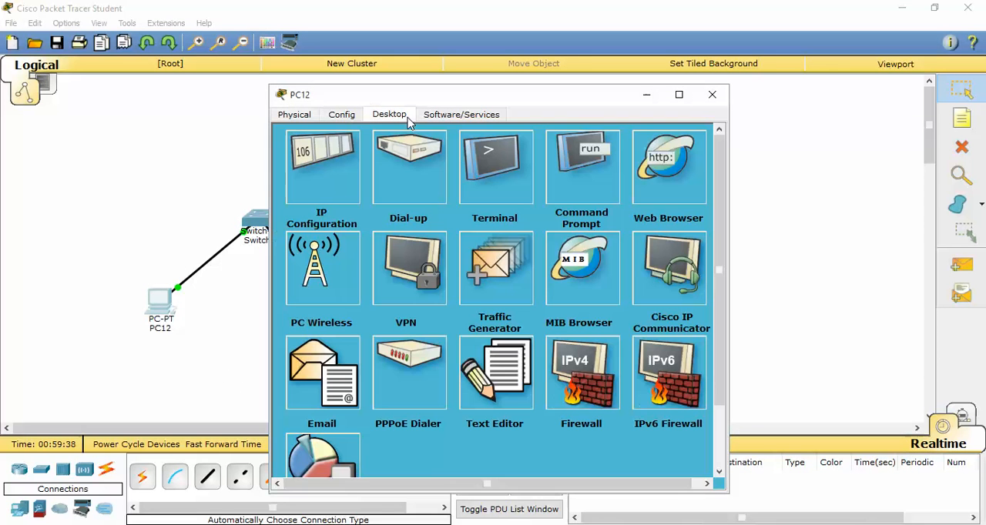
pyautogui.click(329, 162)
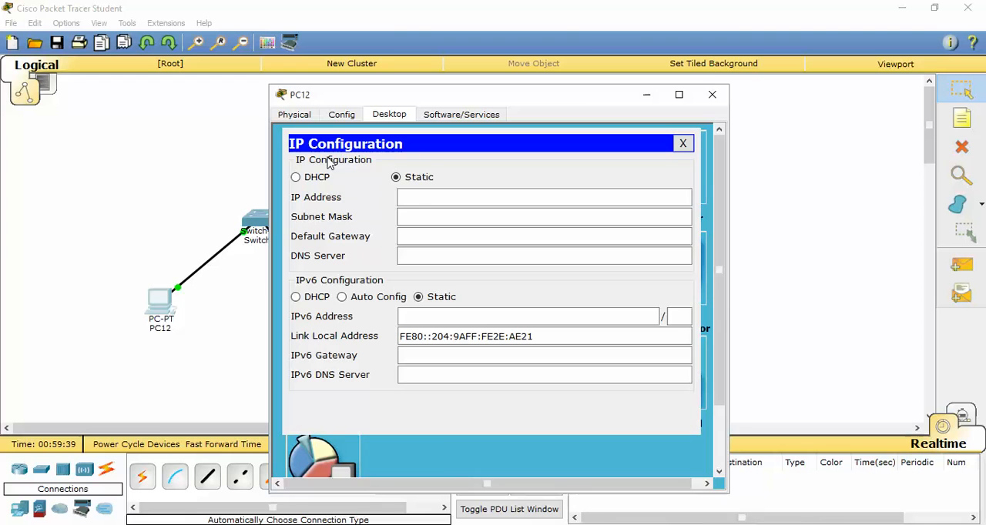
pyautogui.click(421, 197)
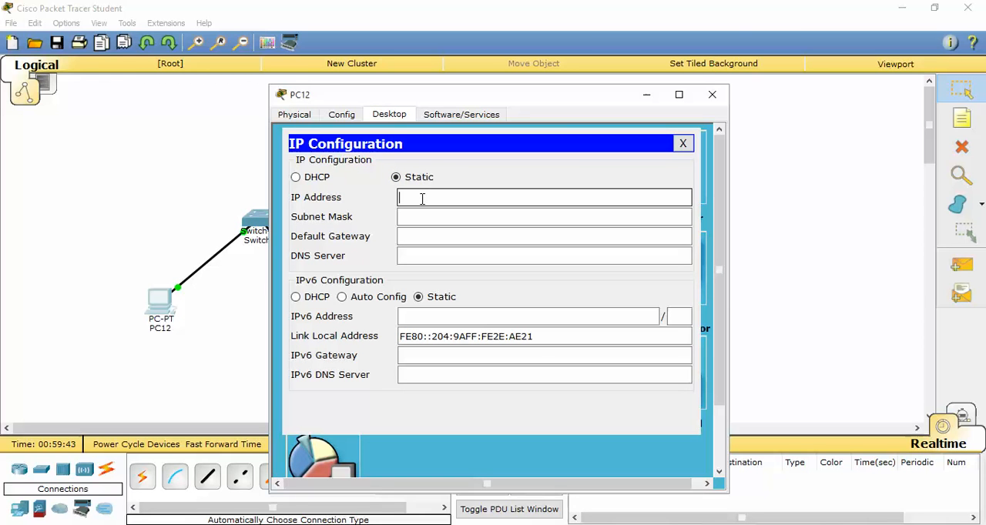
pyautogui.write('192.168.14.10')
pyautogui.press('Tab')
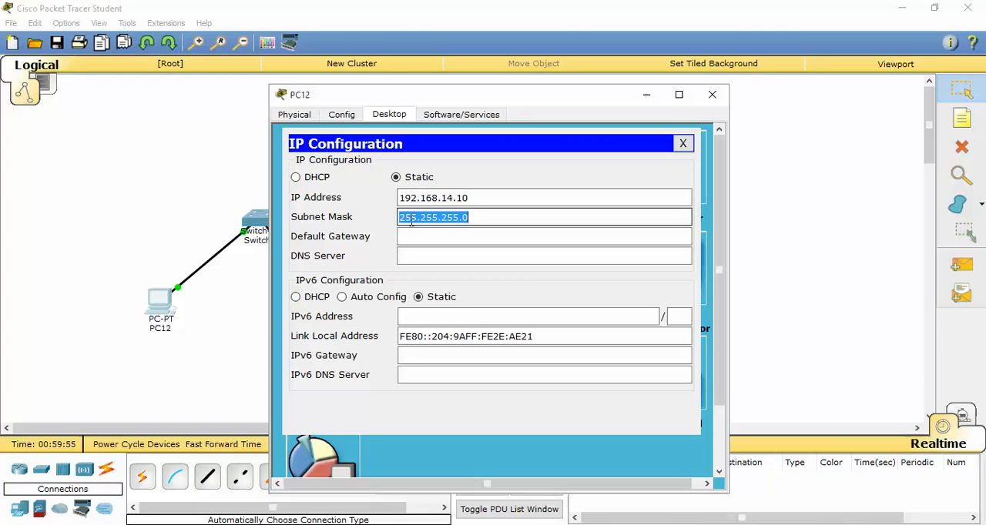
# Set PC12's default gateway to 192.168.14.1.
pyautogui.click(453, 235)
pyautogui.write('1')
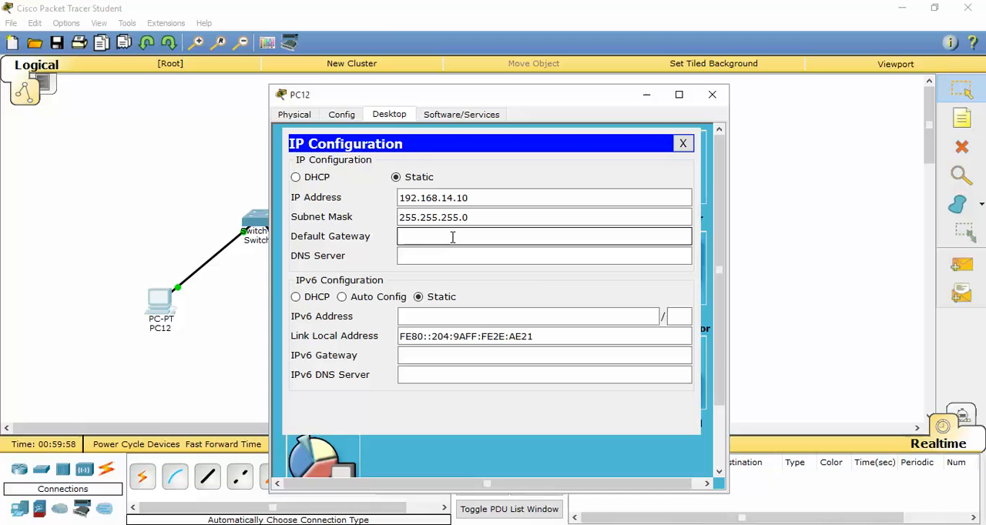
pyautogui.write('92.168.14.1')
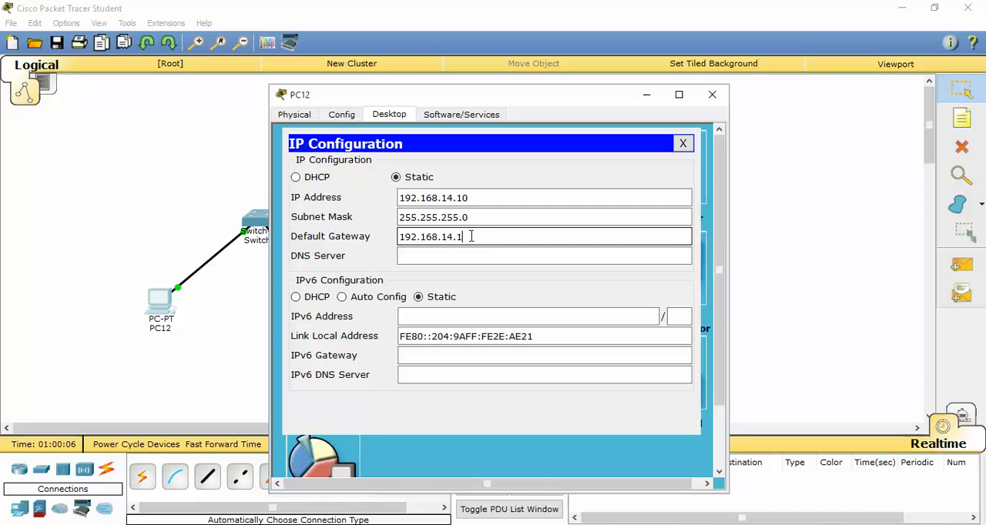
# Close PC12's window, then give PC13 the static IP address 192.168.14.20 with subnet mask 255.255.255.0.
pyautogui.click(684, 144)
pyautogui.click(712, 93)
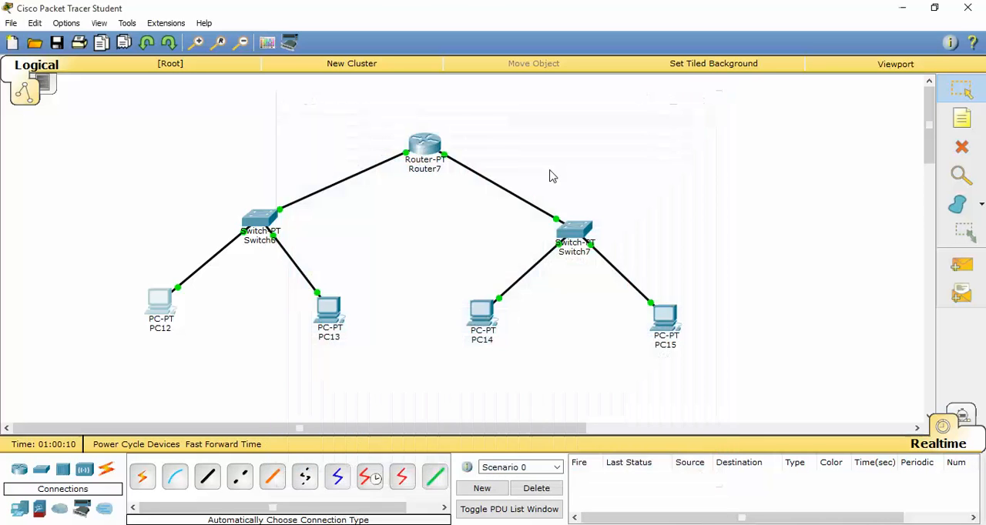
pyautogui.click(330, 308)
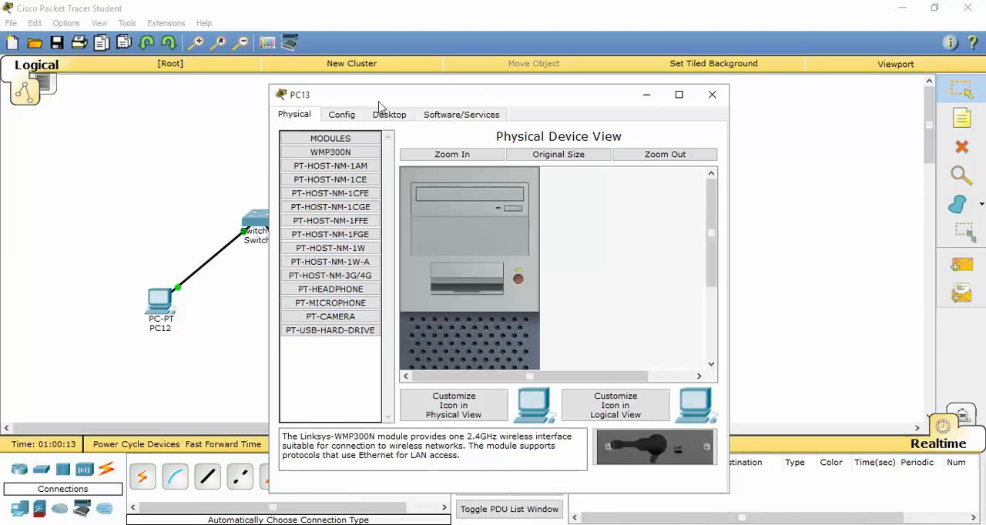
pyautogui.click(405, 115)
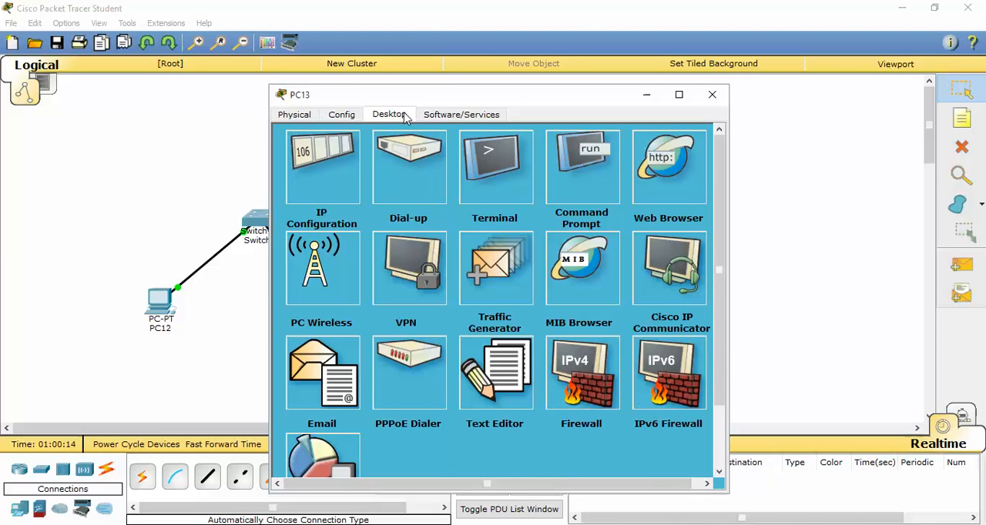
pyautogui.click(335, 171)
pyautogui.click(445, 194)
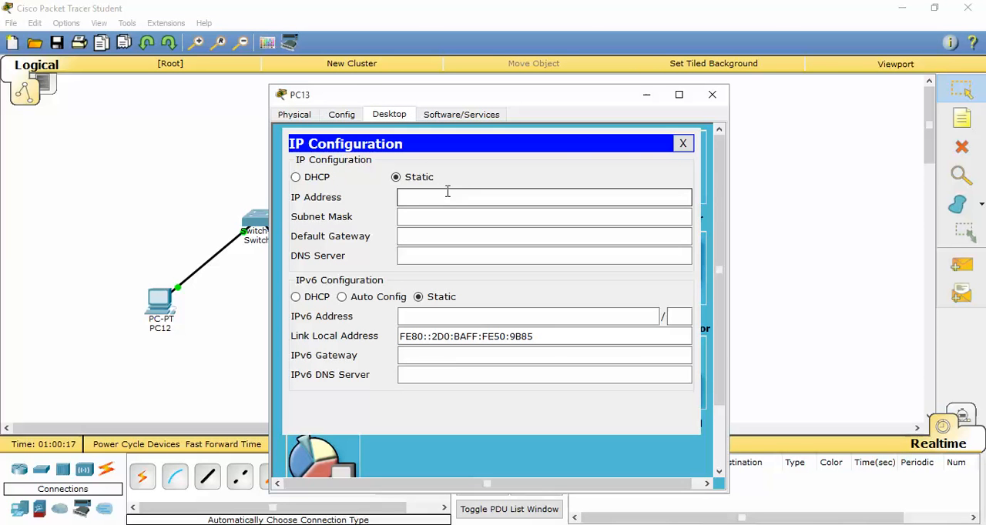
pyautogui.write('192.168.14.20')
pyautogui.click(452, 217)
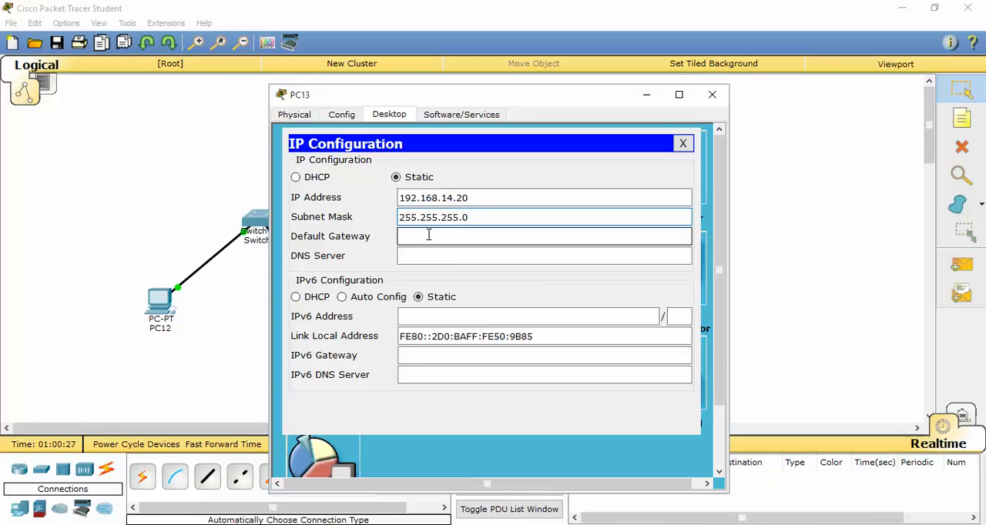
# Set PC13's default gateway to 192.168.14.1 and close its IP configuration and device window.
pyautogui.click(429, 235)
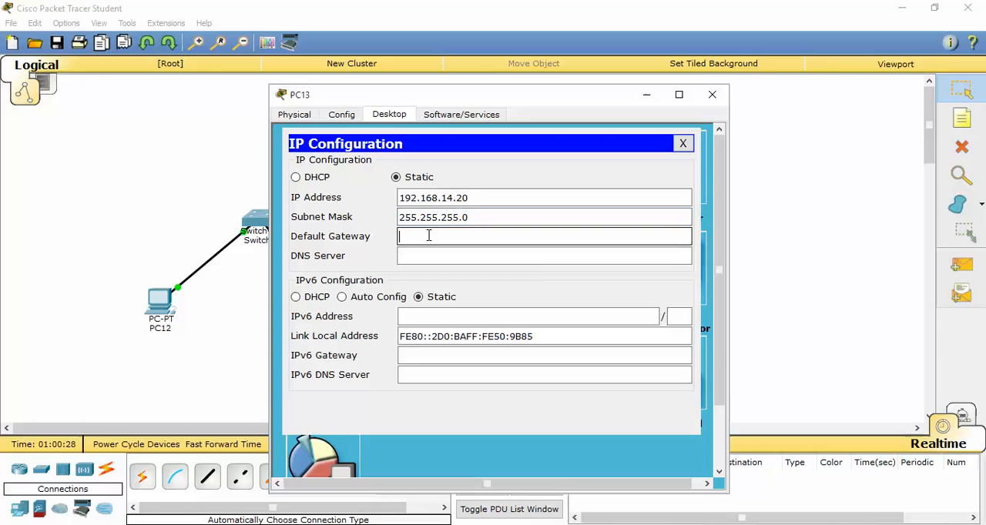
pyautogui.write('192.168.14.1')
pyautogui.click(682, 143)
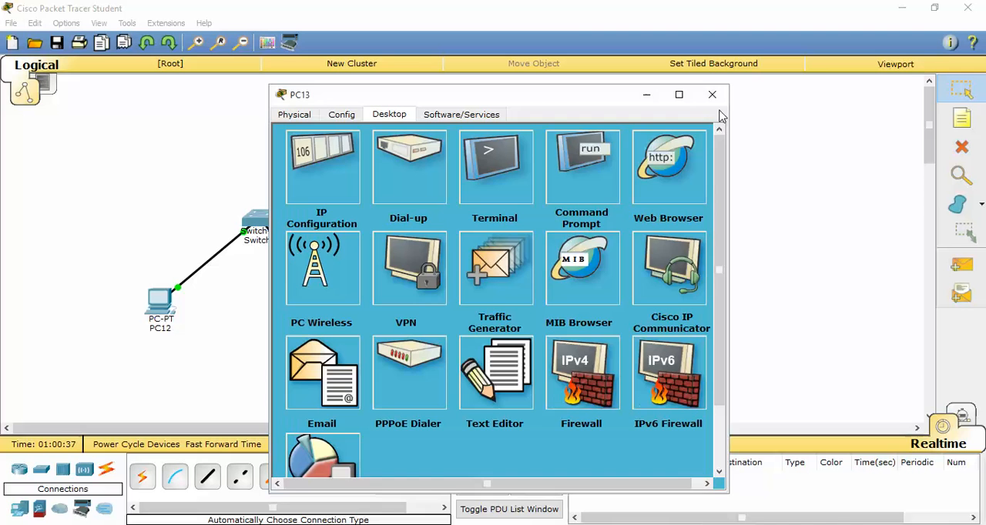
pyautogui.click(712, 95)
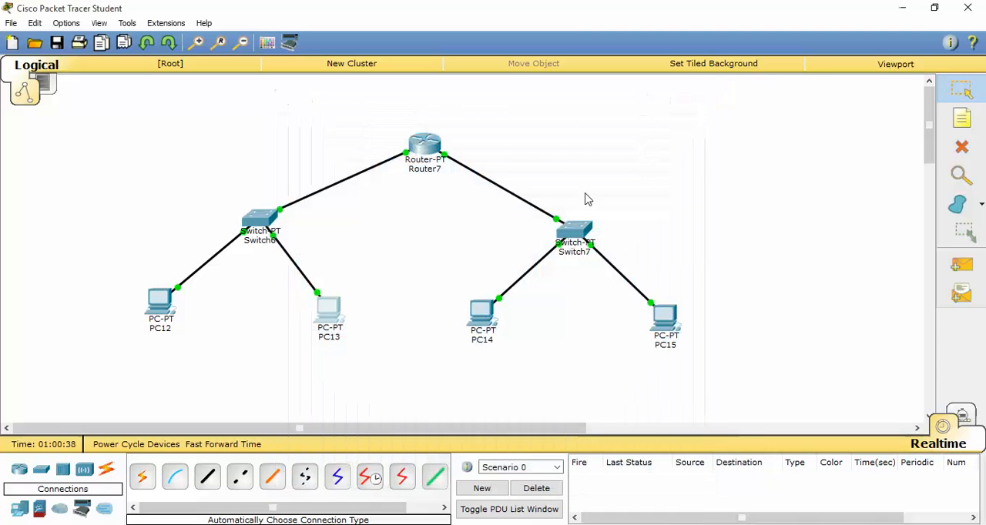
# Open PC14's IP configuration and set static IP address 192.168.16.10 with subnet mask 255.255.255.0.
pyautogui.click(482, 312)
pyautogui.click(390, 116)
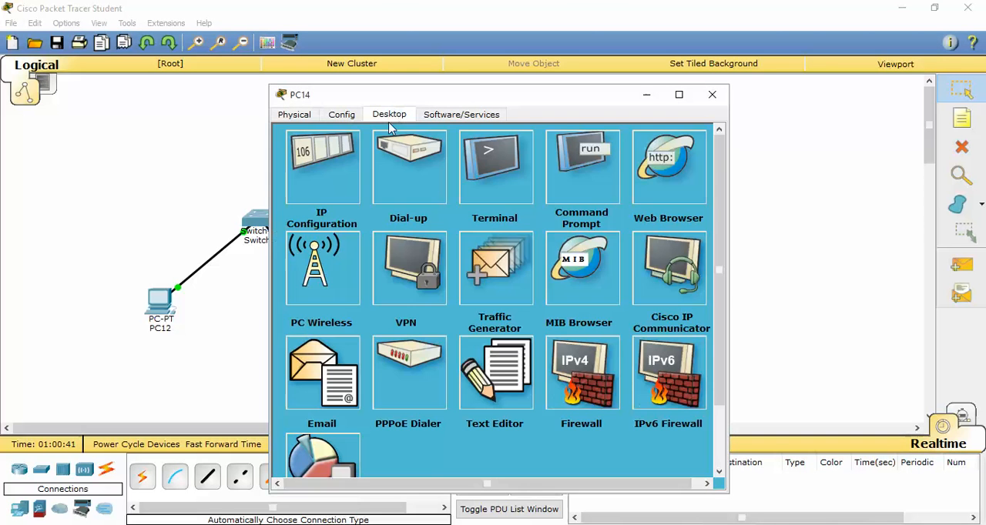
pyautogui.click(331, 168)
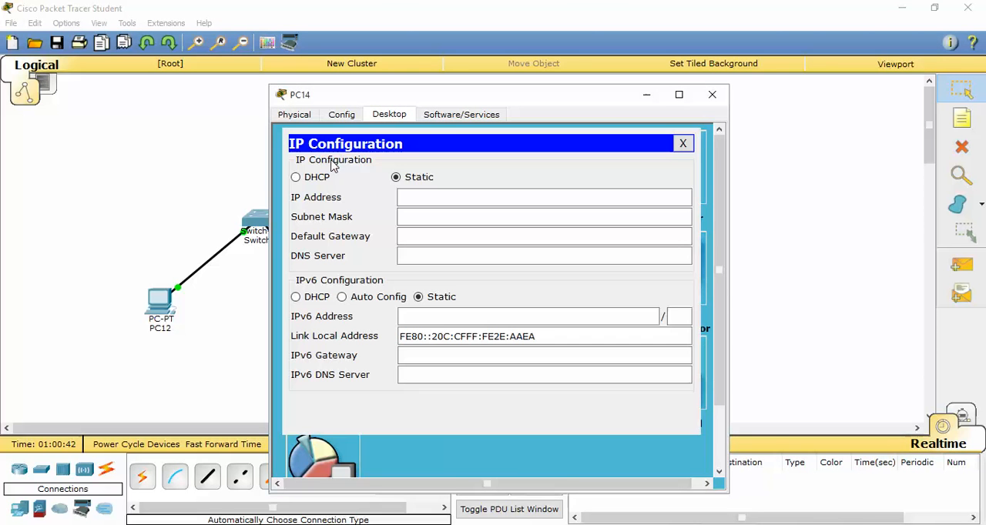
pyautogui.click(430, 202)
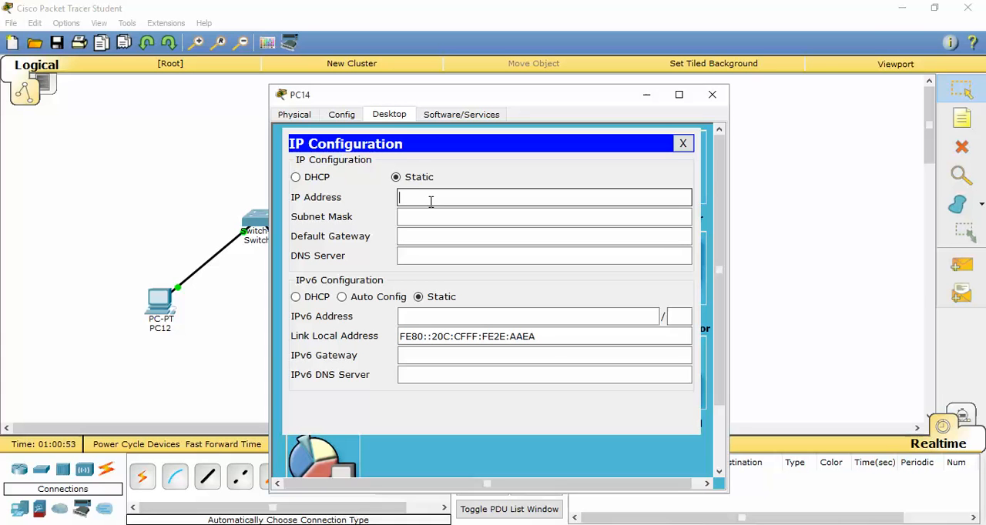
pyautogui.write('192.168.16.10')
pyautogui.press('Tab')
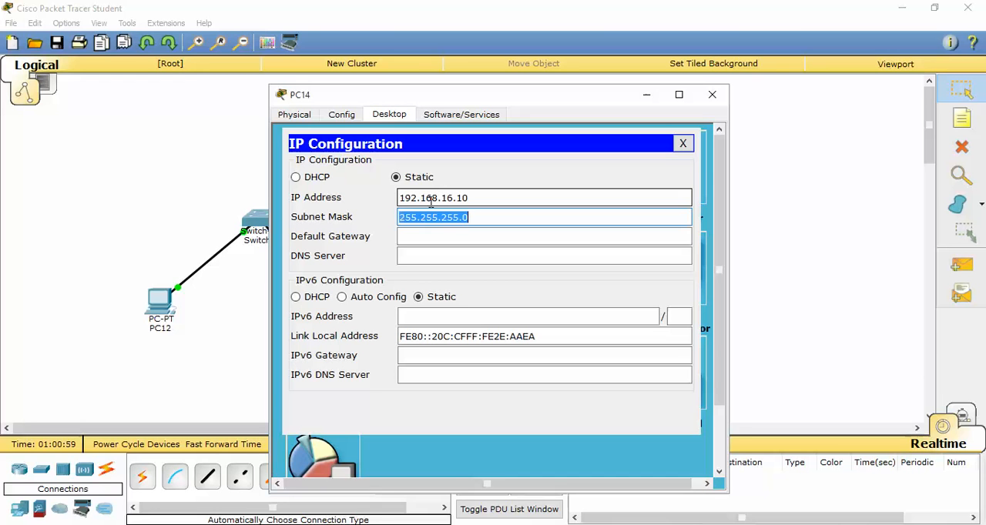
# Set PC14's default gateway to 192.168.16.1 and close its IP configuration and device window.
pyautogui.click(430, 239)
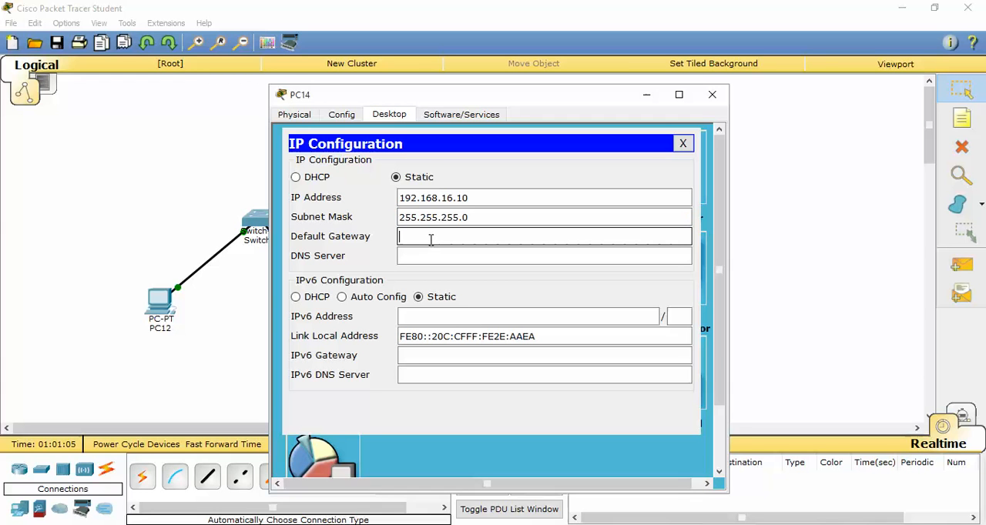
pyautogui.write('192.168.16.1')
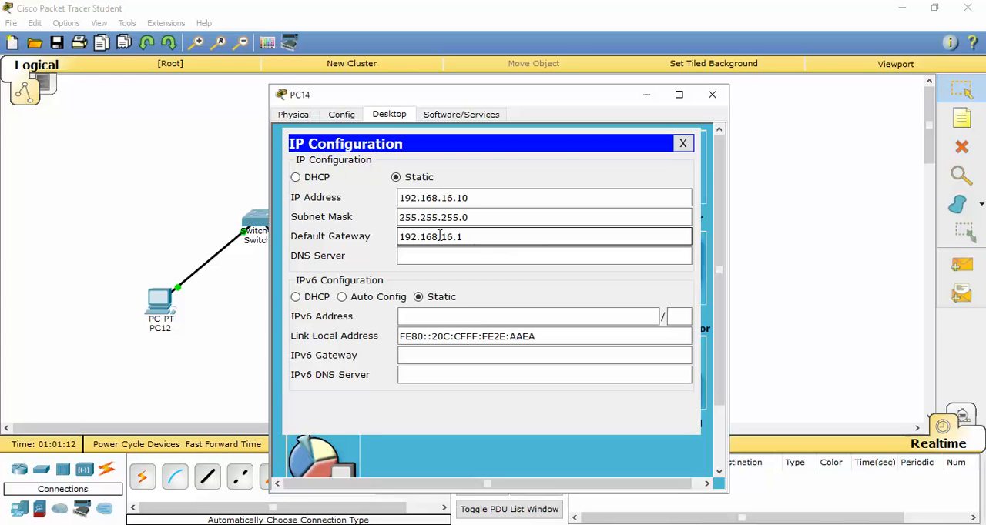
pyautogui.click(683, 144)
pyautogui.click(712, 94)
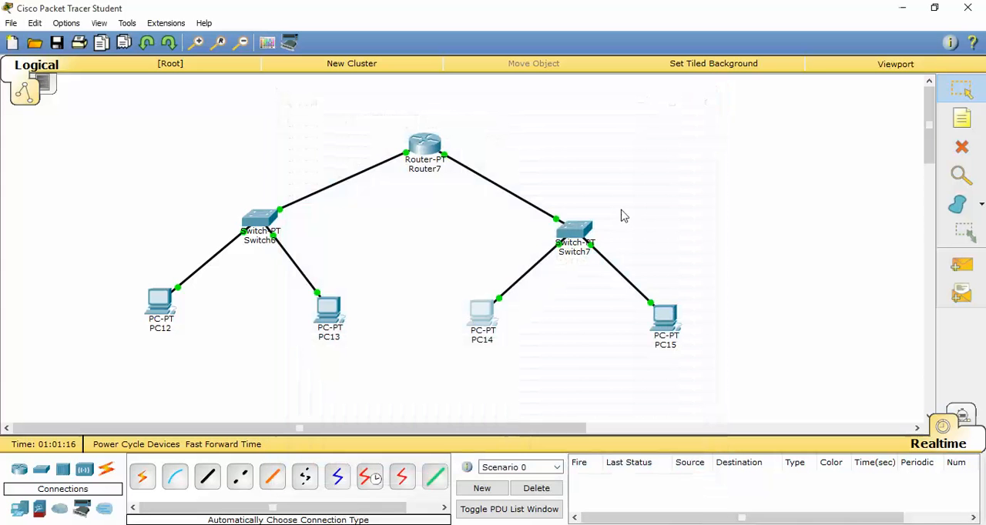
# Open PC15's IP configuration and set static IP address 192.168.16.20 with subnet mask 255.255.255.0.
pyautogui.click(665, 321)
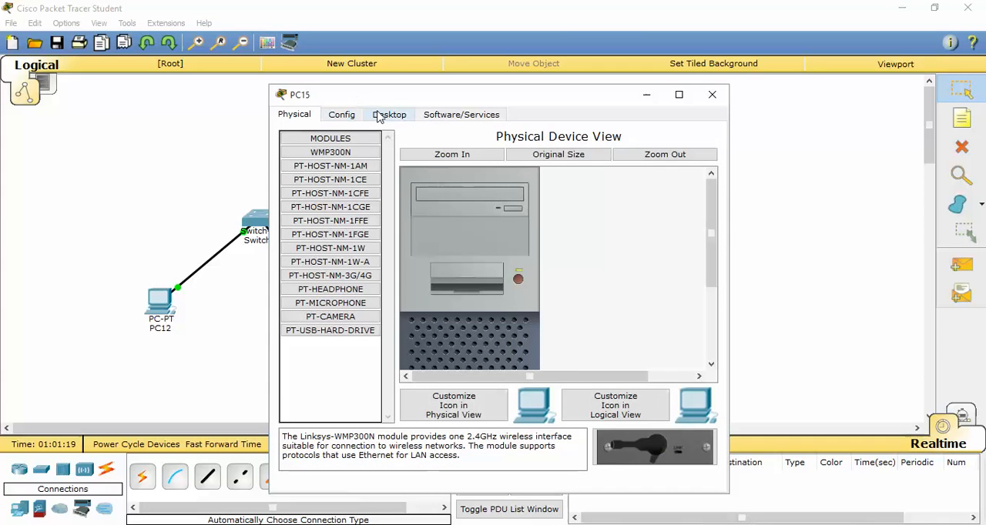
pyautogui.click(391, 114)
pyautogui.click(322, 158)
pyautogui.click(428, 200)
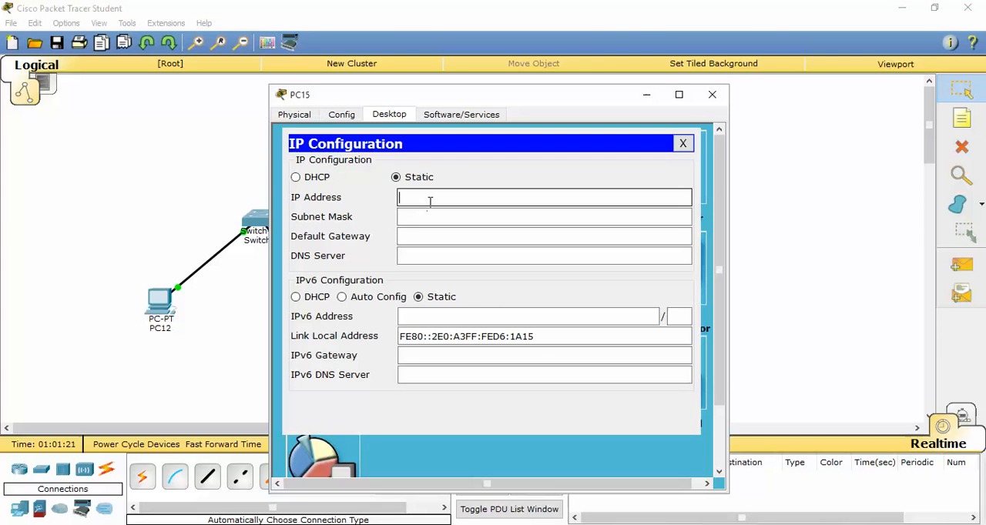
pyautogui.write('192.168.16.20')
pyautogui.click(428, 218)
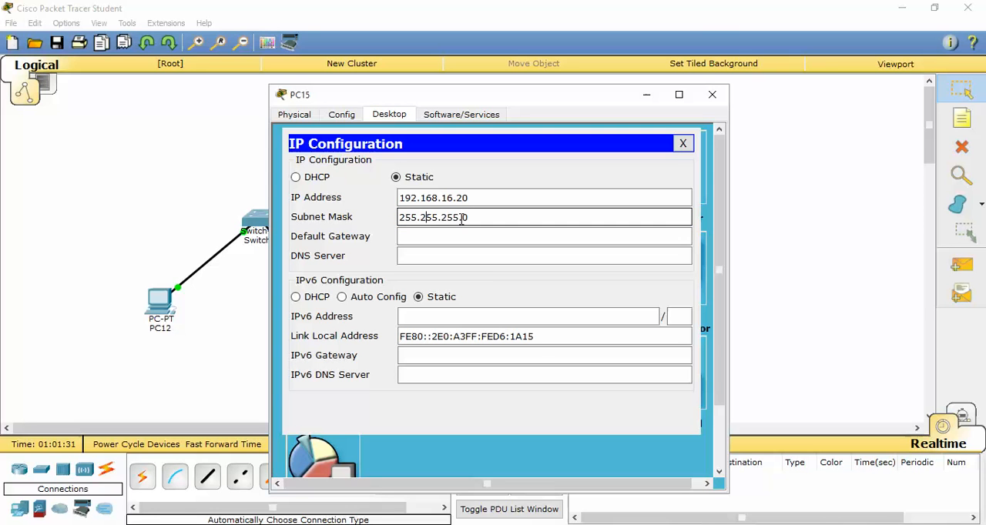
# Set PC15's default gateway to 192.168.16.1 and close its IP configuration and device window.
pyautogui.click(431, 233)
pyautogui.write('19')
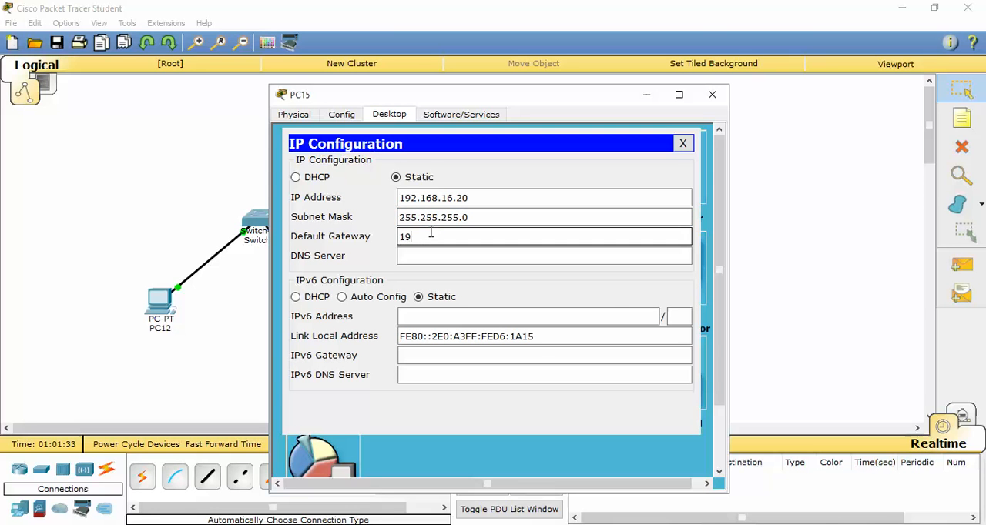
pyautogui.write('2.168.16.1')
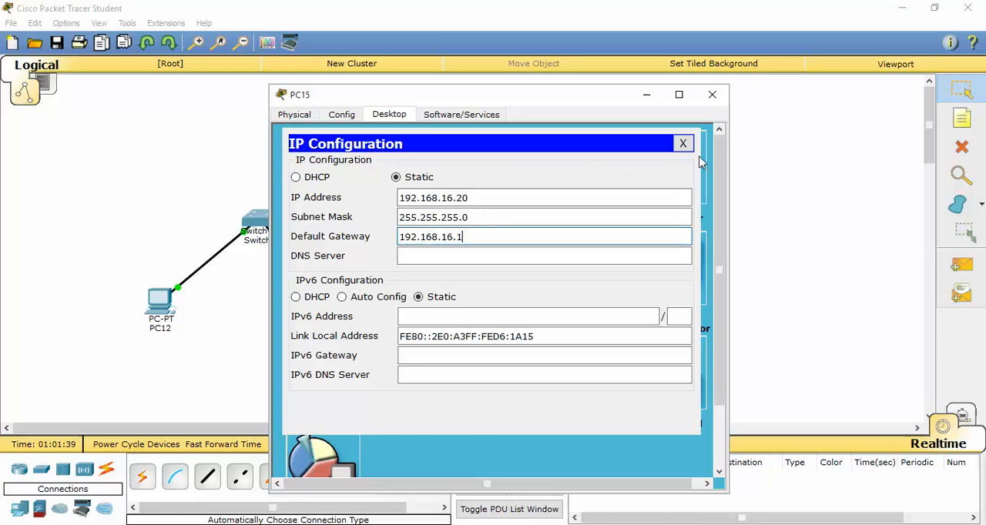
pyautogui.click(682, 144)
pyautogui.click(711, 94)
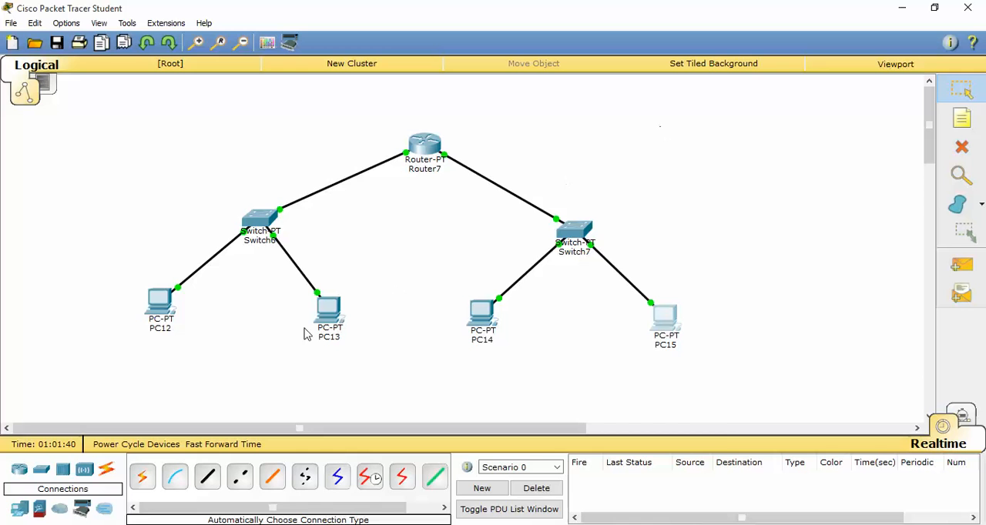
# Test the connection from PC12 to PC15 by running "ping 192.168.16.20" twice in PC12's Command Prompt.
pyautogui.click(169, 307)
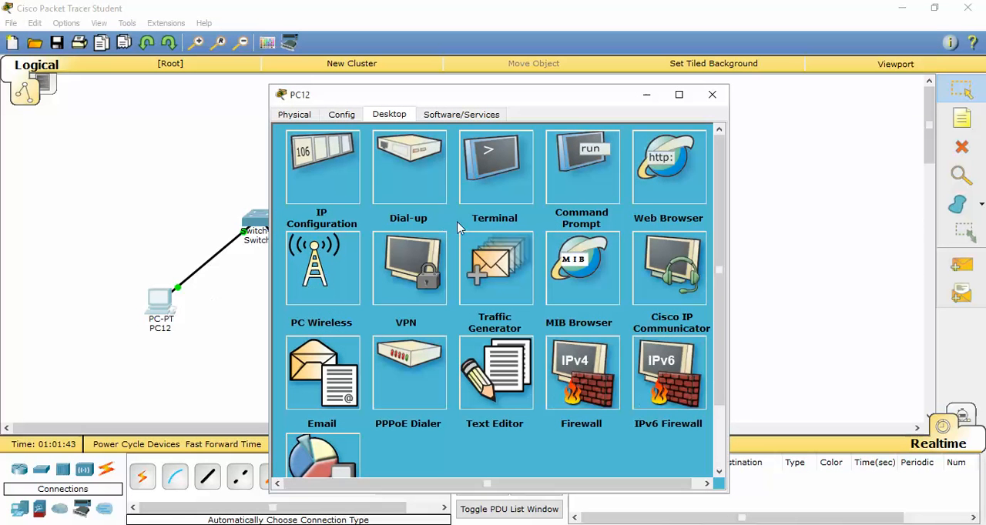
pyautogui.click(571, 191)
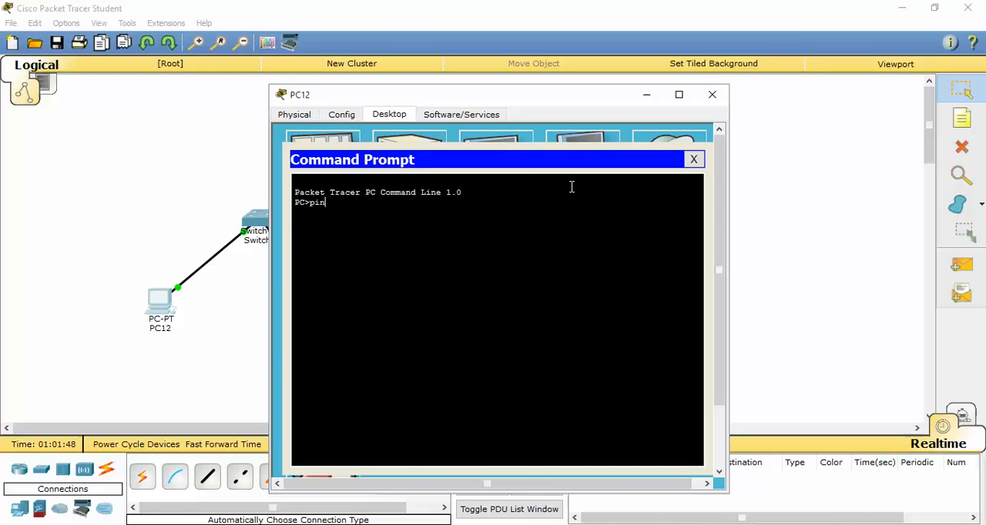
pyautogui.write('ping 192.168.16.20')
pyautogui.press('Return')
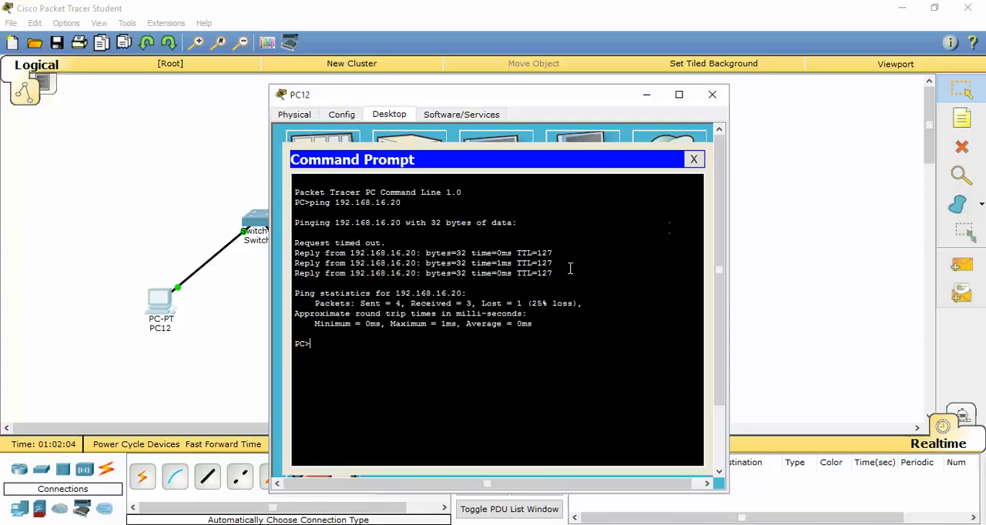
pyautogui.press('Up')
pyautogui.press('Return')
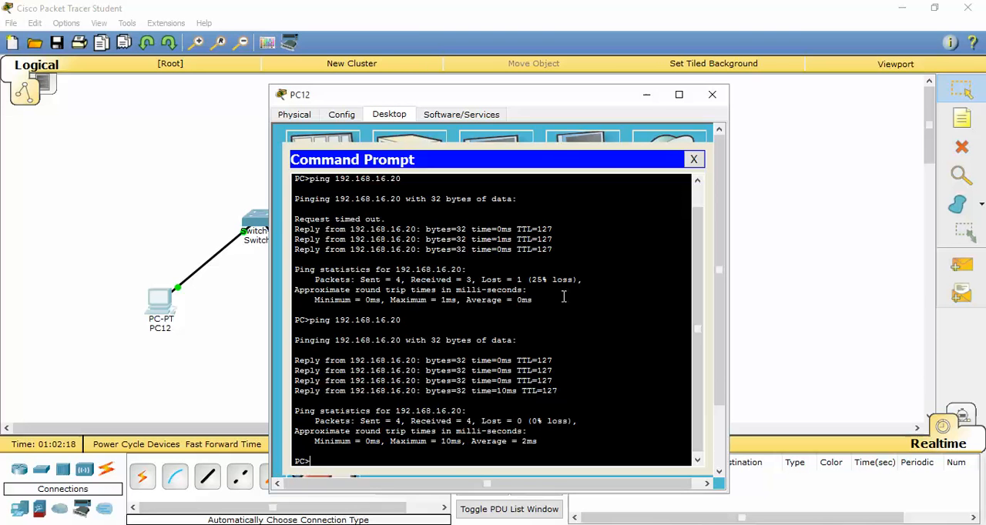
# Run "ping 192.168.16.10" twice from PC12 to test the connection to PC14, then close PC12's window.
pyautogui.write('ping 192.168.16.10')
pyautogui.press('Return')
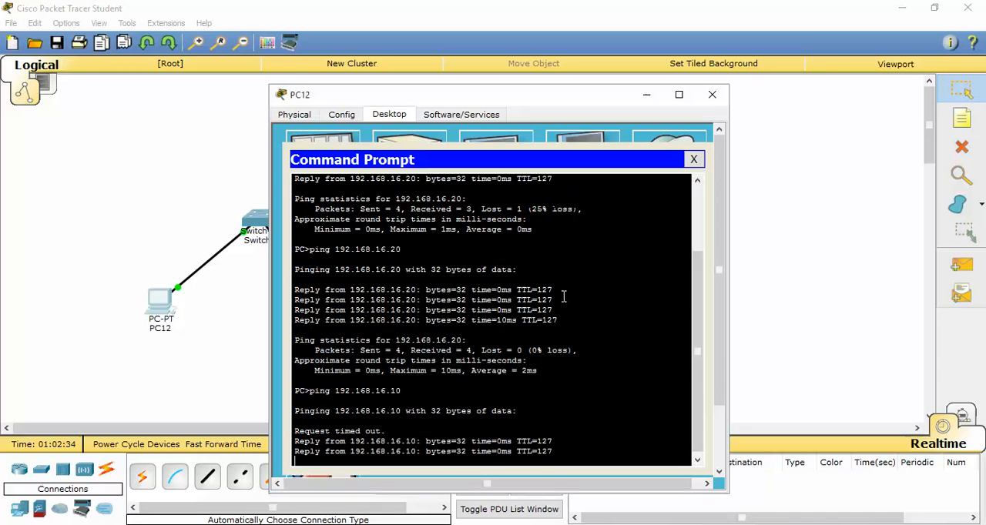
pyautogui.press('Up')
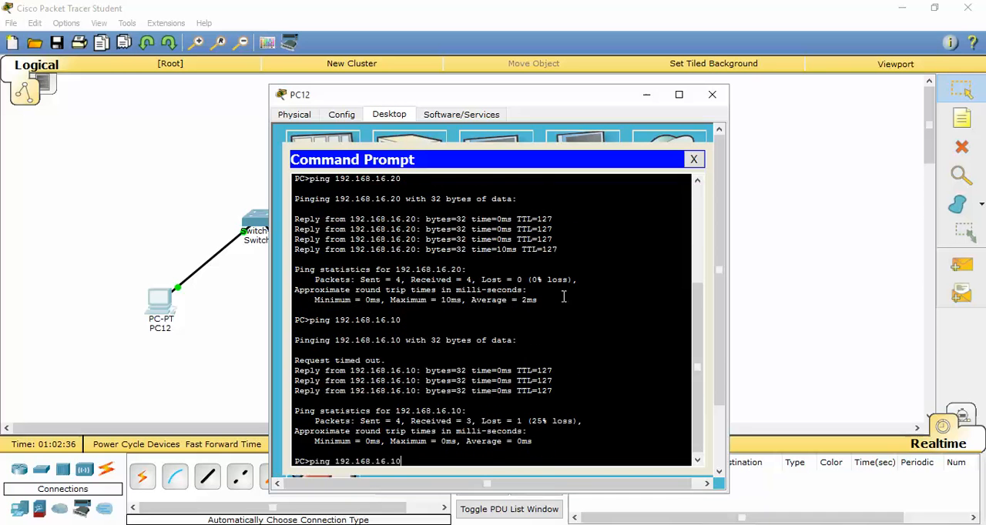
pyautogui.press('Return')
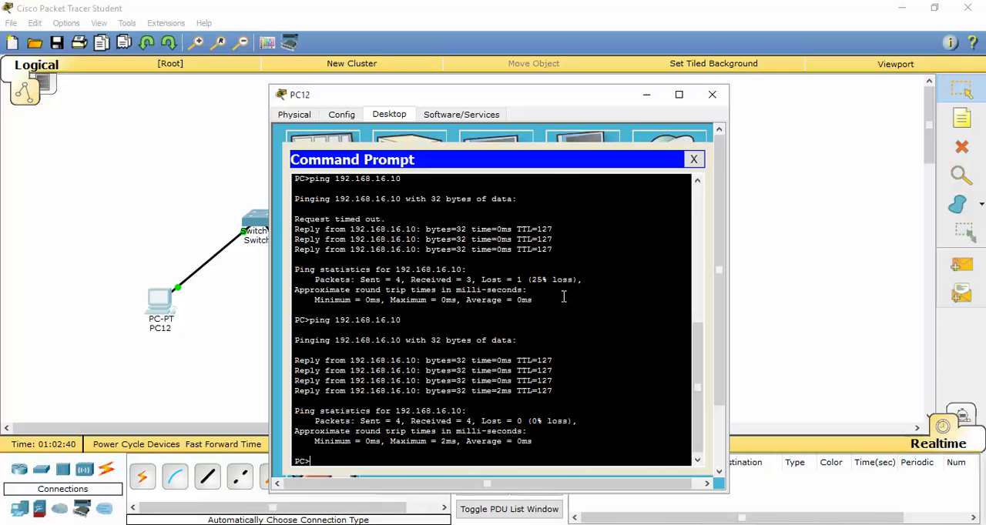
pyautogui.click(692, 159)
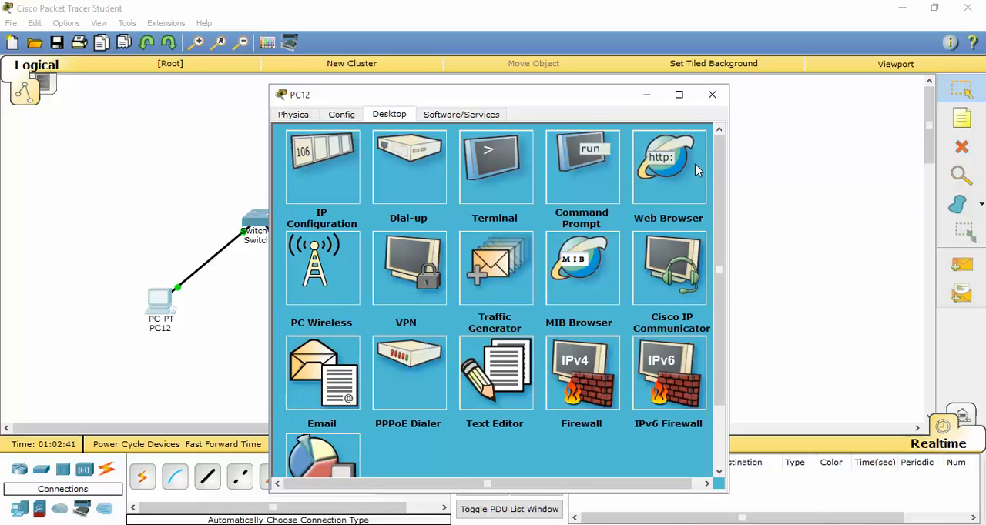
pyautogui.click(711, 94)
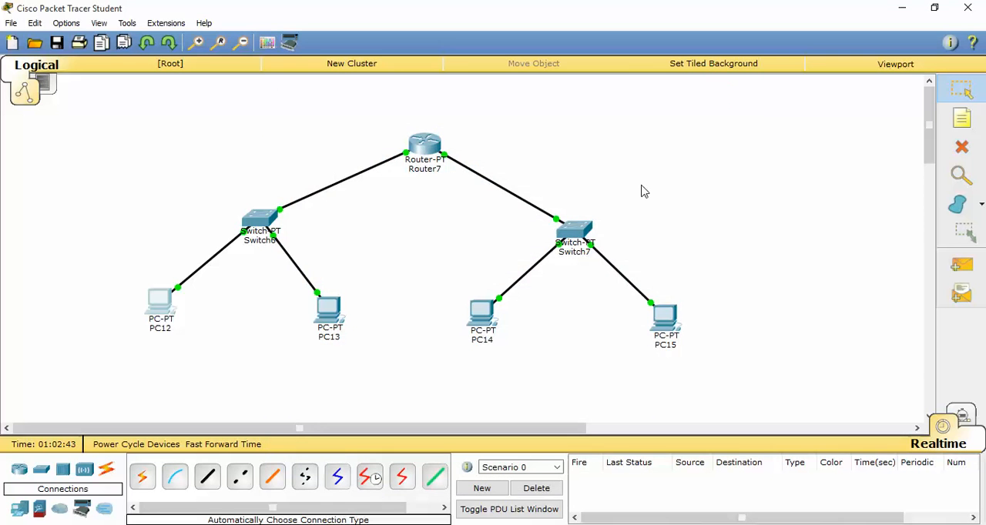
# Run "ping 192.168.14.20" twice in PC14's Command Prompt to test the connection to PC13, then close PC14's window.
pyautogui.click(487, 315)
pyautogui.click(570, 185)
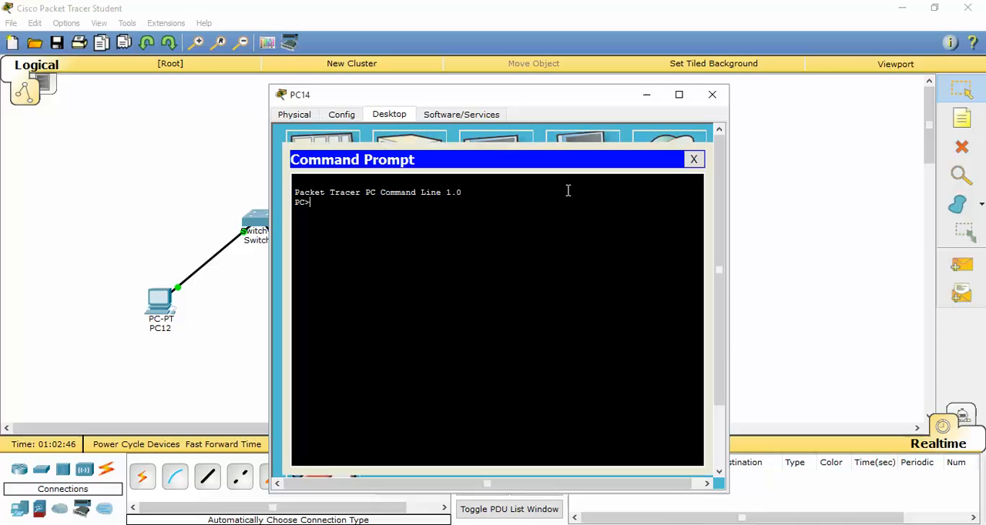
pyautogui.write('ping 192.168.14.20')
pyautogui.press('Return')
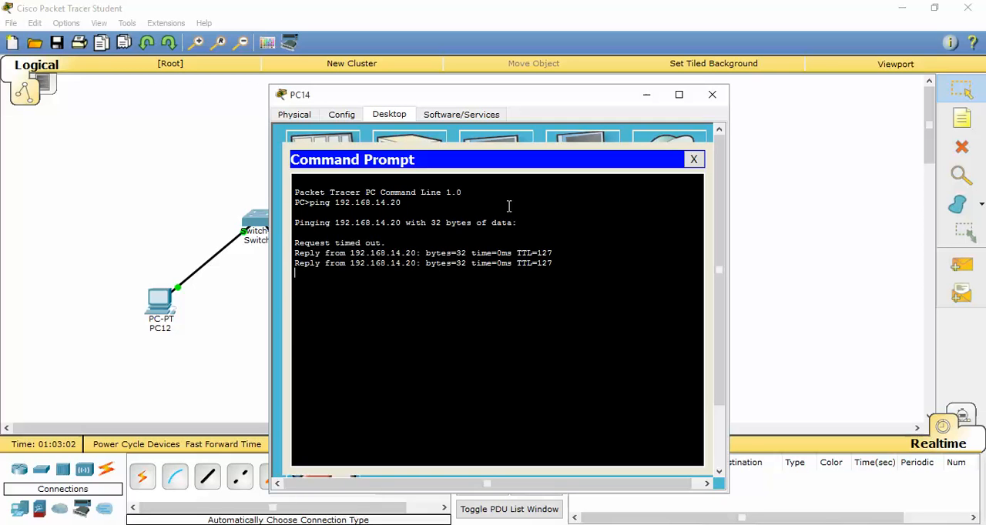
pyautogui.press('Up')
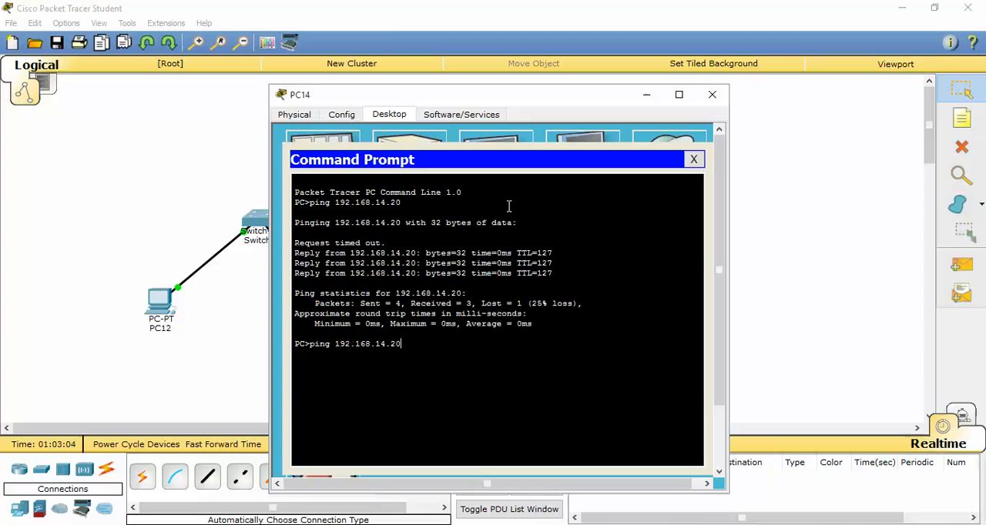
pyautogui.press('Return')
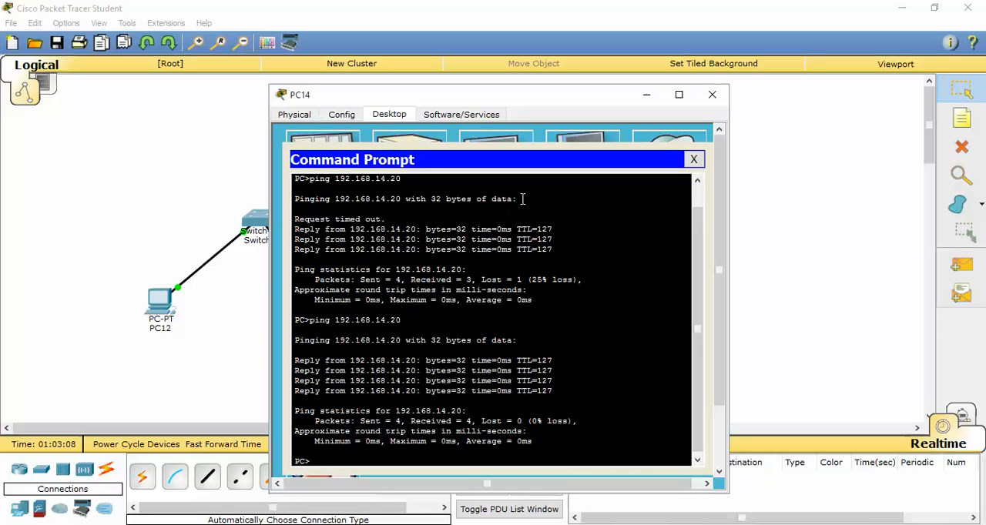
pyautogui.click(693, 159)
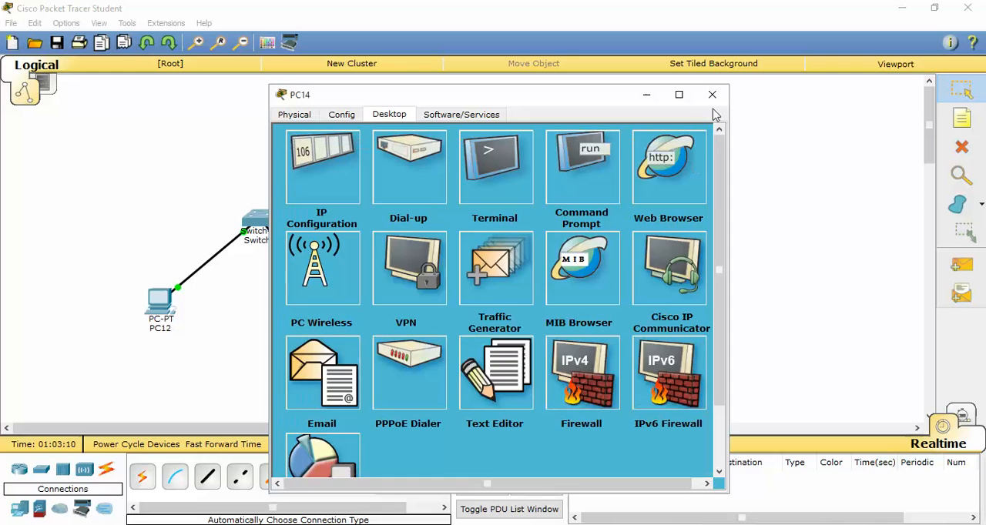
pyautogui.click(711, 94)
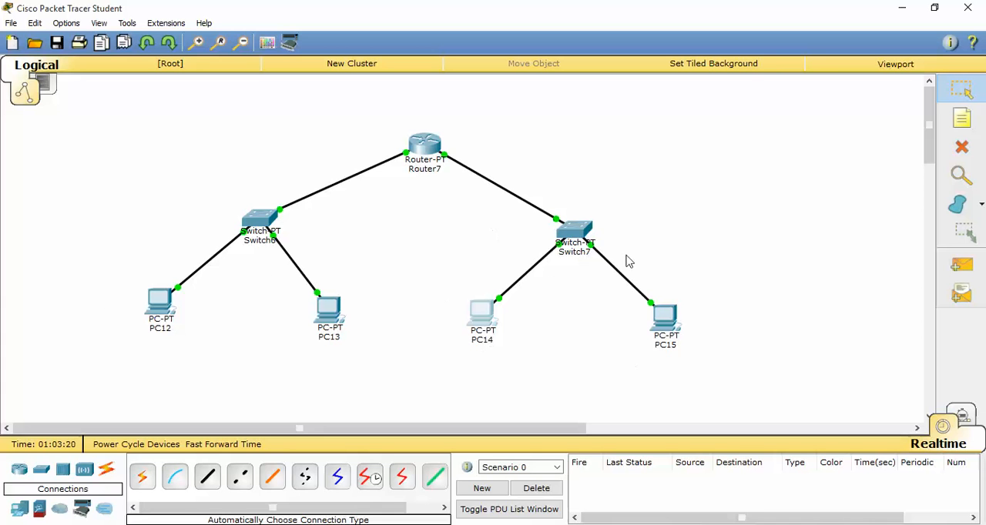
pyautogui.moveTo(589, 258)
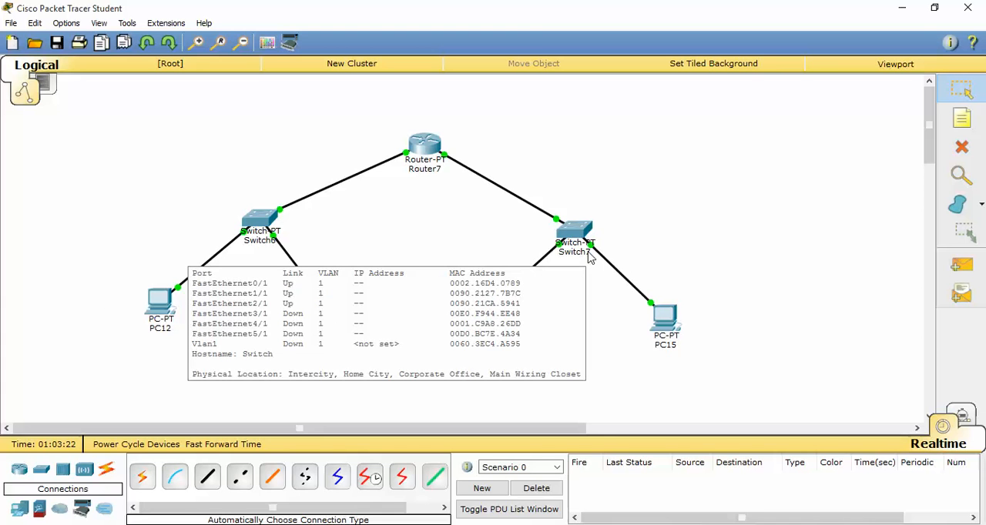